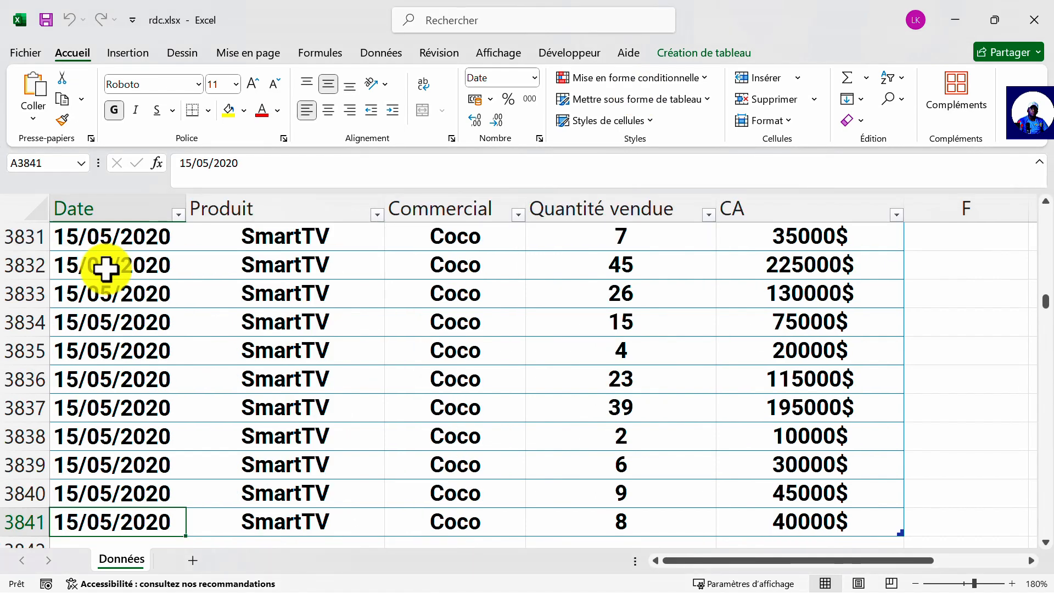
Step: Create a pivot table from the rdc table on the Données sheet, placing it in a new worksheet
{"action": "key", "text": "ctrl+Home"}
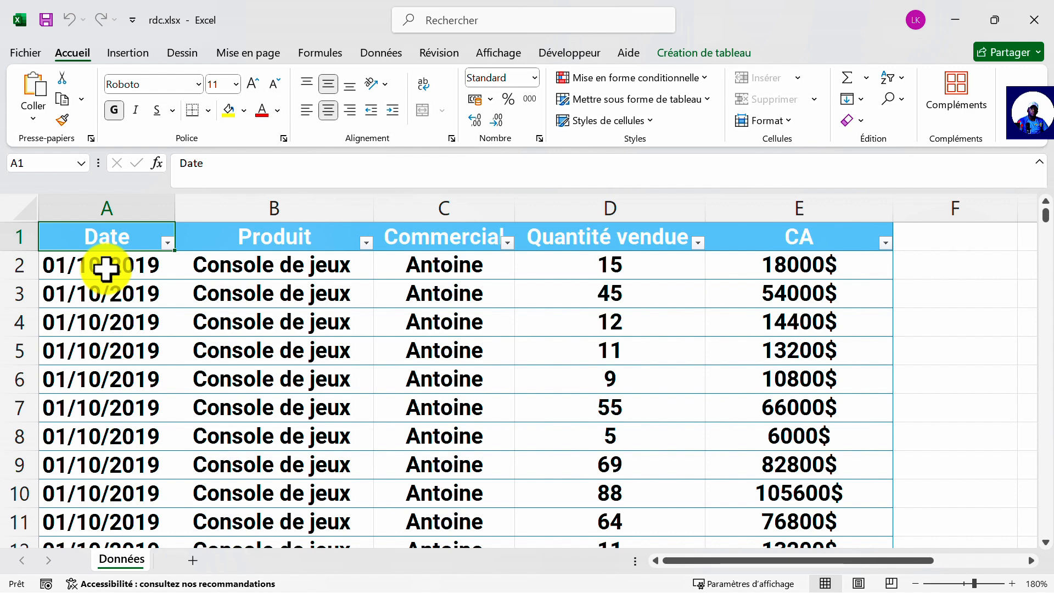
{"action": "left_click", "coordinate": [269, 323]}
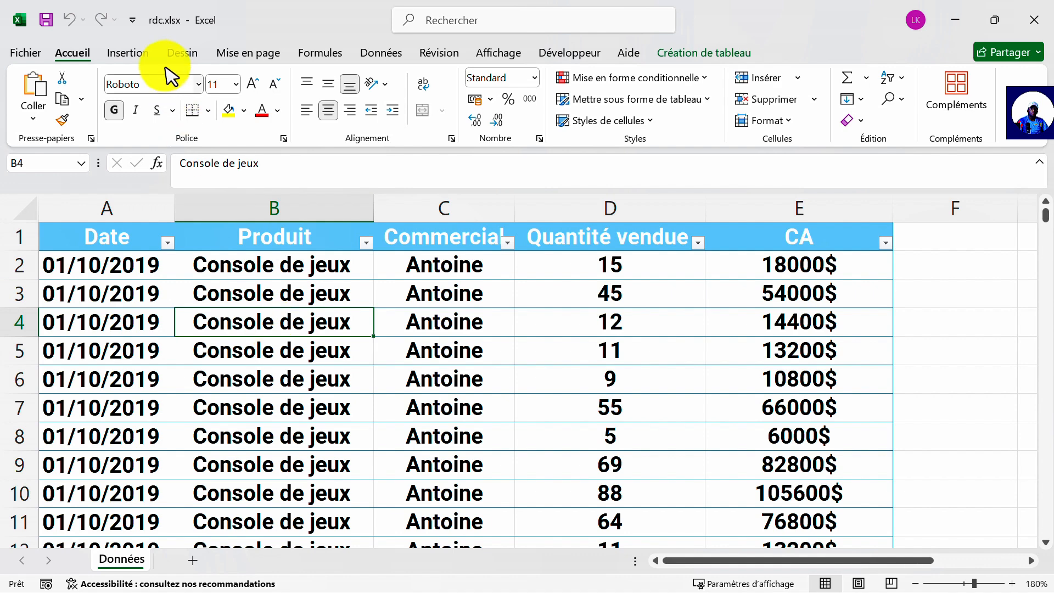
{"action": "left_click", "coordinate": [133, 50]}
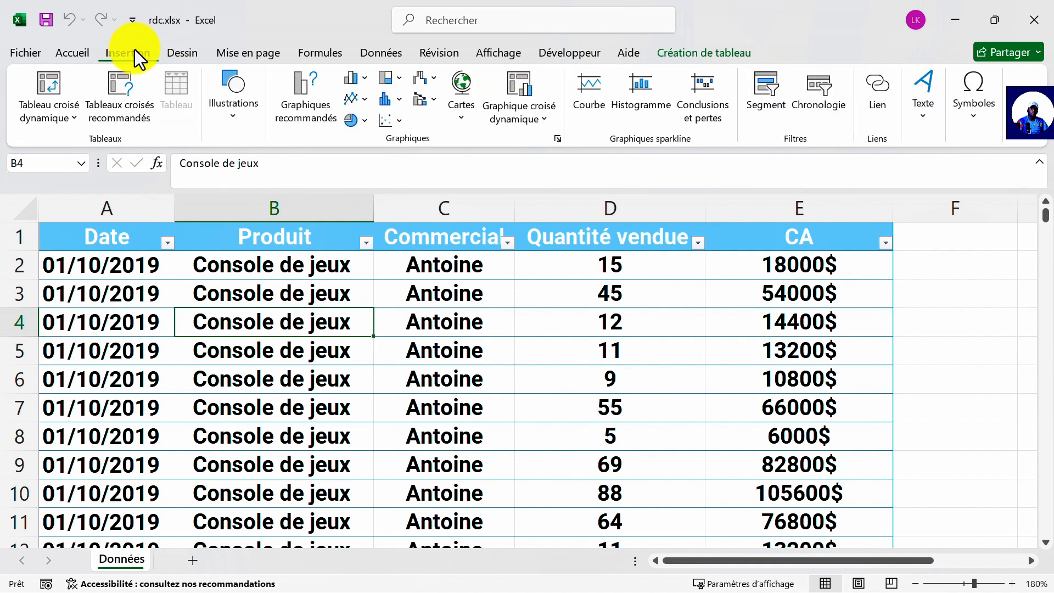
{"action": "left_click", "coordinate": [59, 86]}
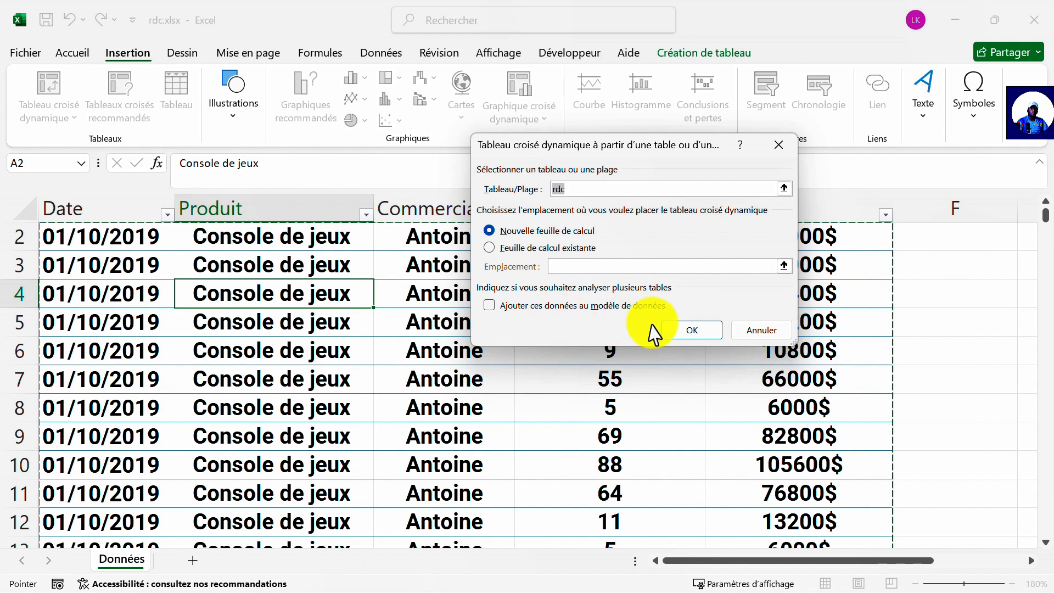
{"action": "left_click", "coordinate": [686, 331]}
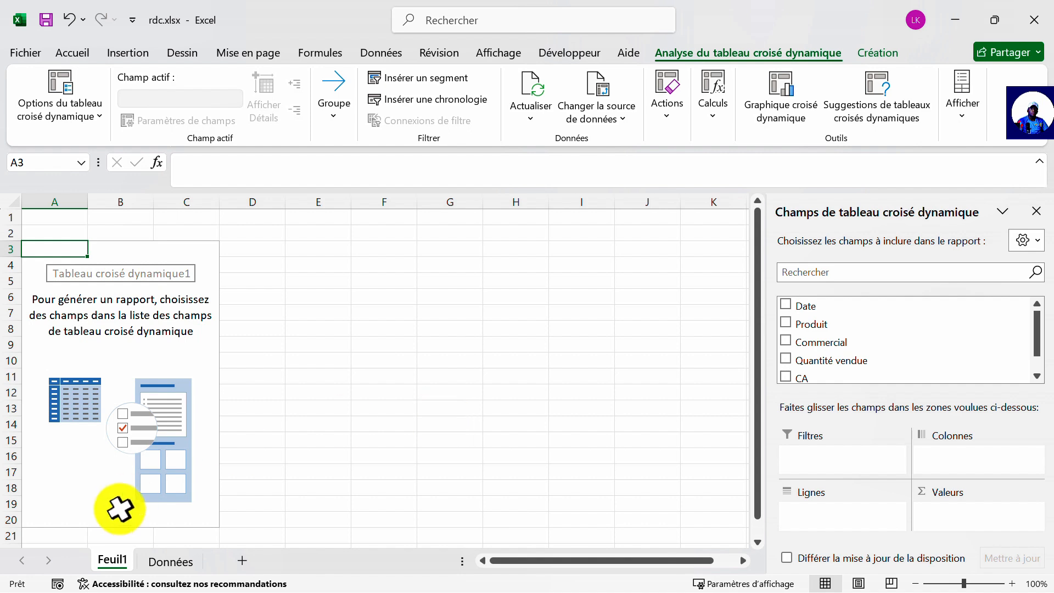
Step: Rename the new pivot table sheet TCD CA PAR COMERCIAL and move it after the Données sheet
{"action": "double_click", "coordinate": [124, 562]}
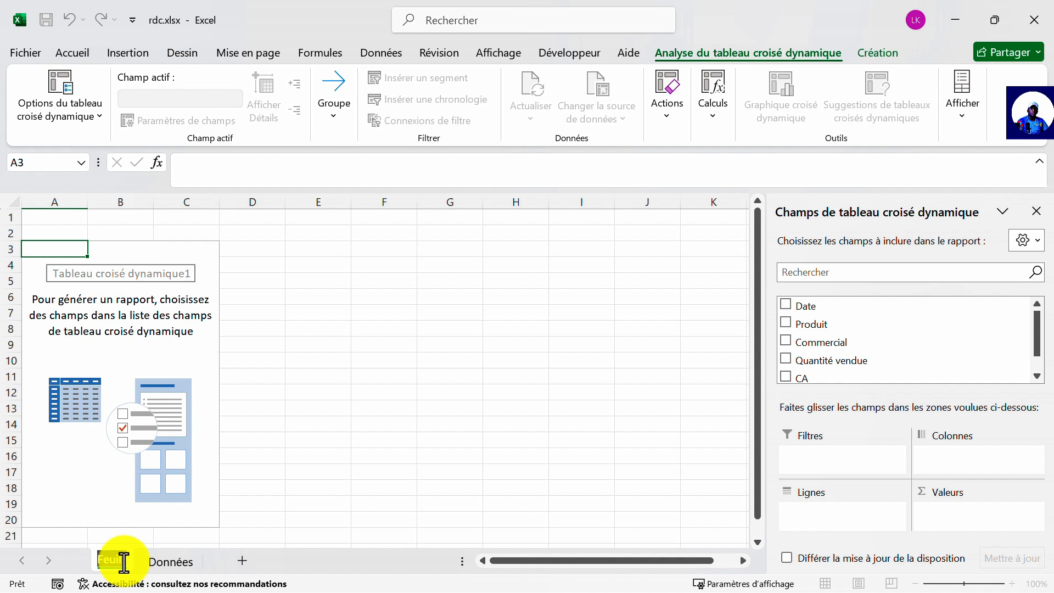
{"action": "type", "text": "t"}
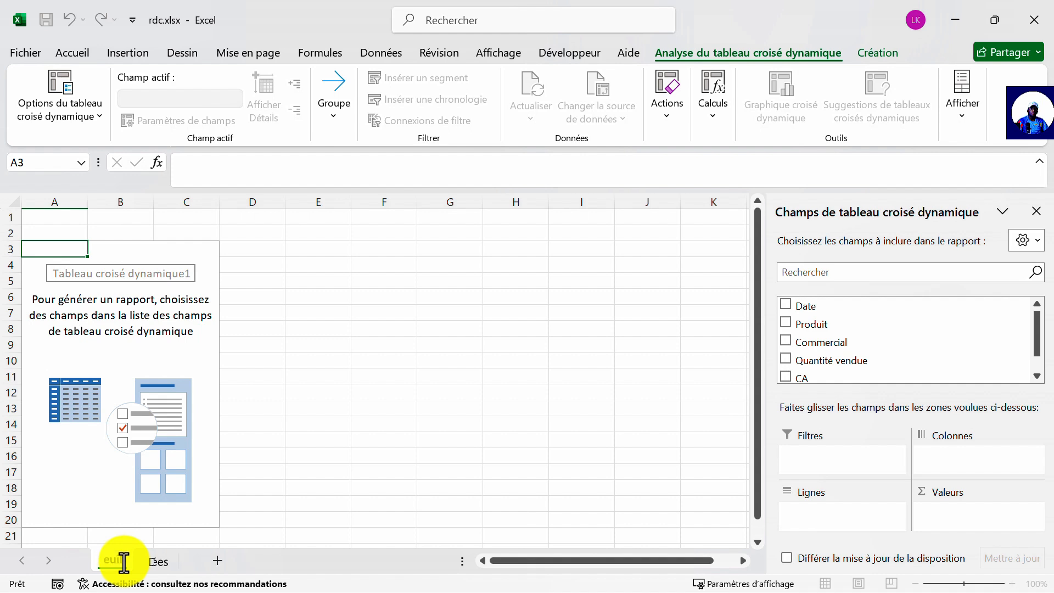
{"action": "key", "text": "BackSpace"}
{"action": "type", "text": "TCD CA"}
{"action": "key", "text": "BackSpace"}
{"action": "key", "text": "BackSpace"}
{"action": "key", "text": "BackSpace"}
{"action": "type", "text": "CA PAR"}
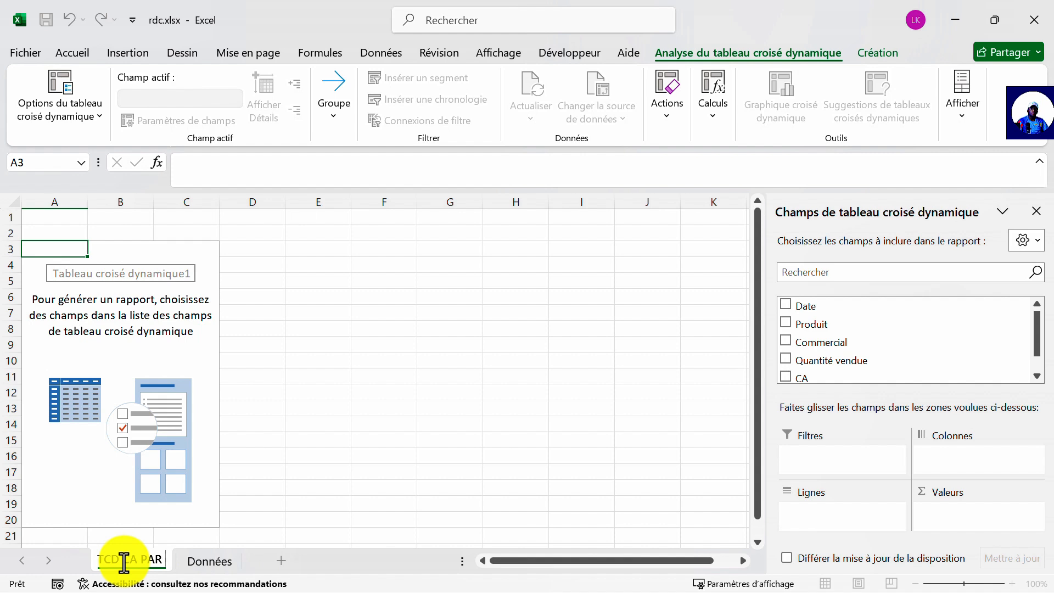
{"action": "type", "text": " COMEZR"}
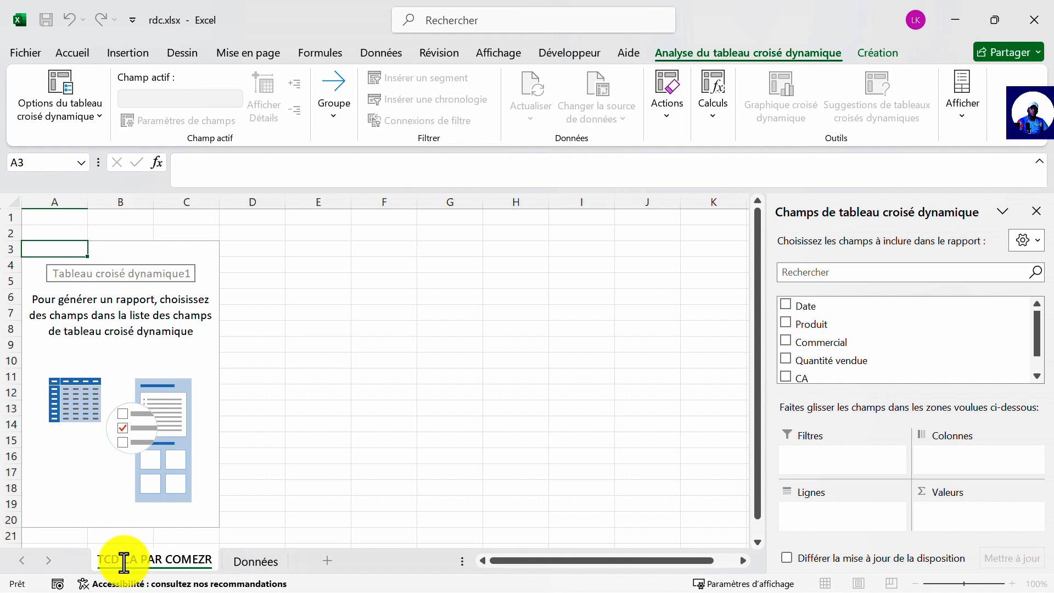
{"action": "key", "text": "BackSpace"}
{"action": "key", "text": "BackSpace"}
{"action": "type", "text": "ER"}
{"action": "key", "text": "BackSpace"}
{"action": "key", "text": "BackSpace"}
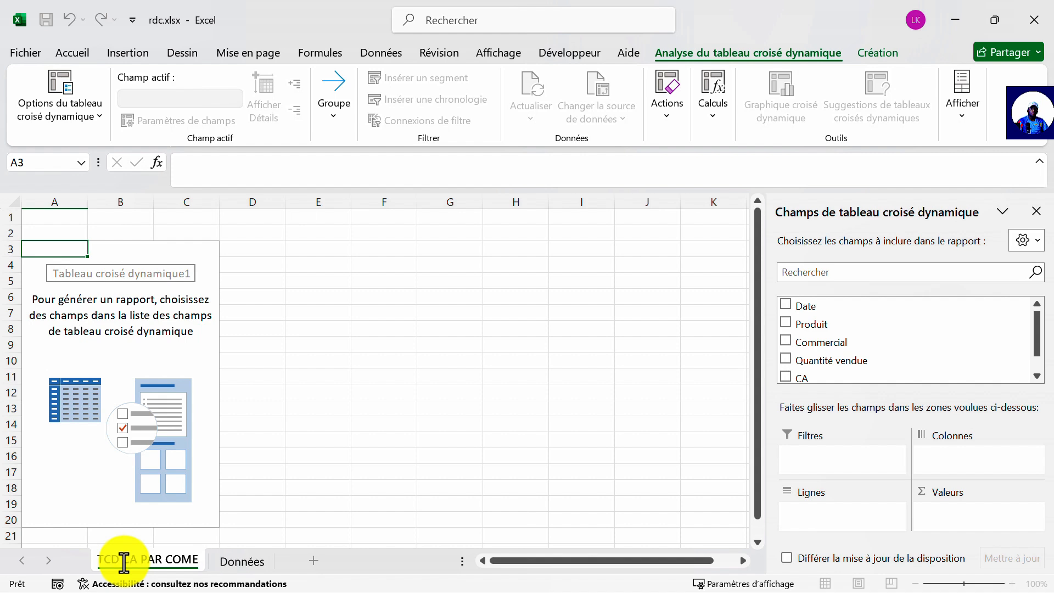
{"action": "type", "text": "RC"}
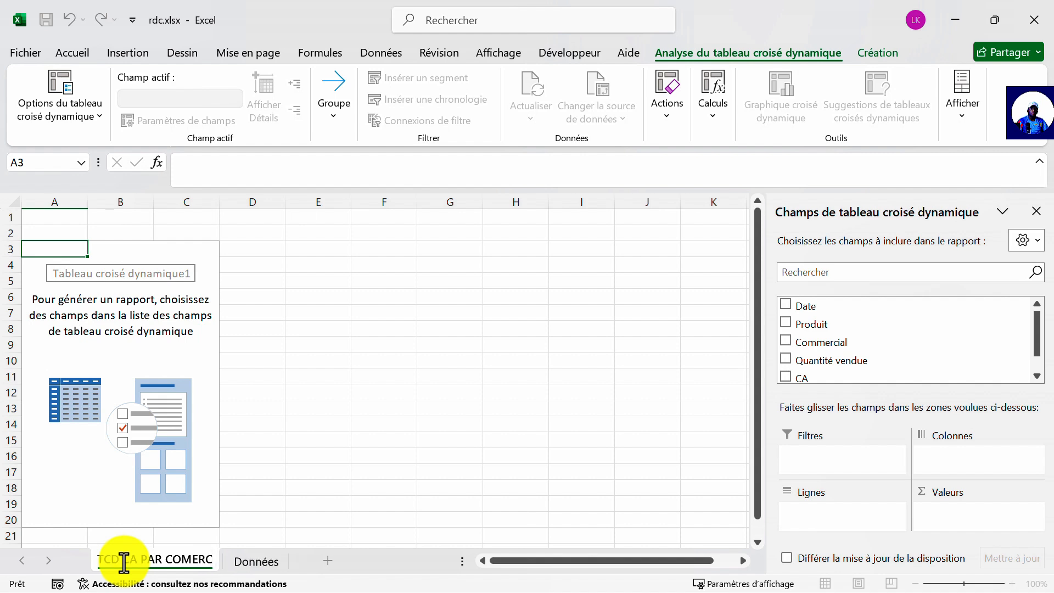
{"action": "type", "text": "IAL"}
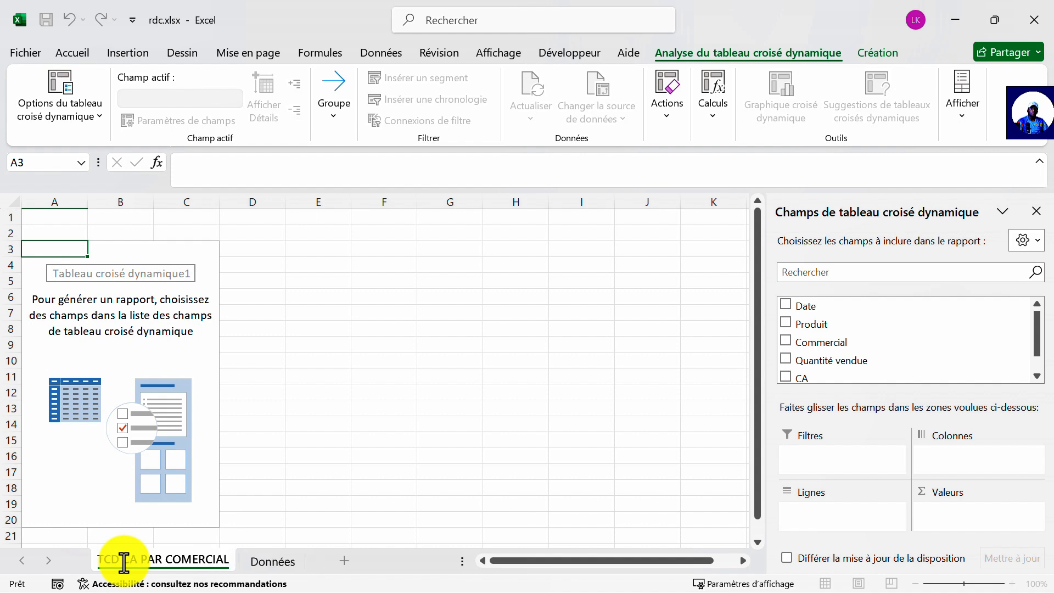
{"action": "key", "text": "Return"}
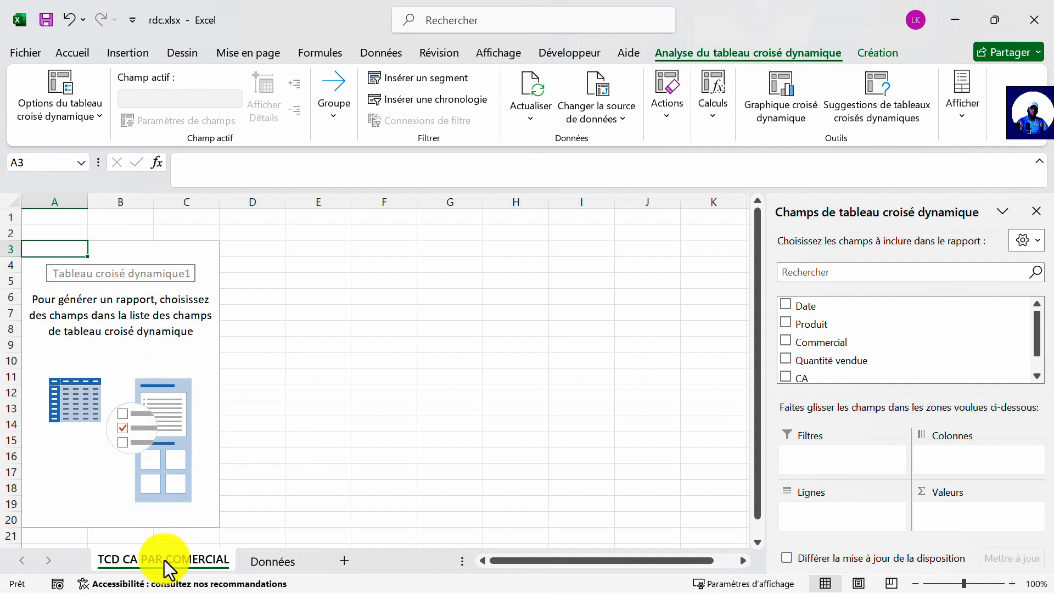
{"action": "mouse_move", "coordinate": [164, 560]}
{"action": "left_mouse_down"}
{"action": "mouse_move", "coordinate": [305, 505]}
{"action": "mouse_move", "coordinate": [354, 524]}
{"action": "left_mouse_up"}
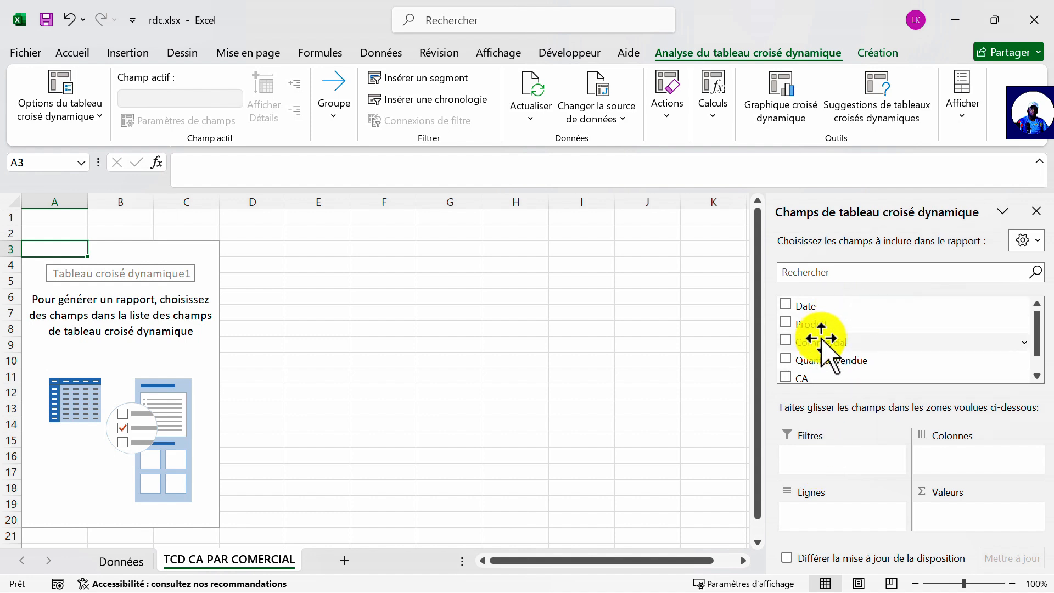
Step: Add Commercial to the pivot table's rows, with Produit nested beneath it
{"action": "left_click_drag", "start_coordinate": [822, 339], "coordinate": [837, 515]}
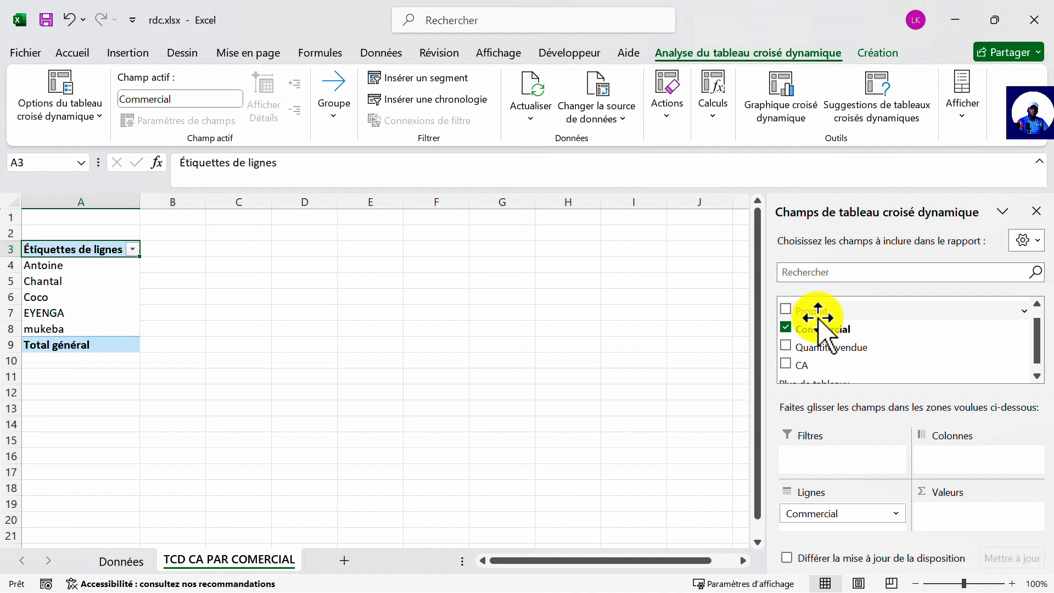
{"action": "left_click_drag", "start_coordinate": [817, 317], "coordinate": [831, 519]}
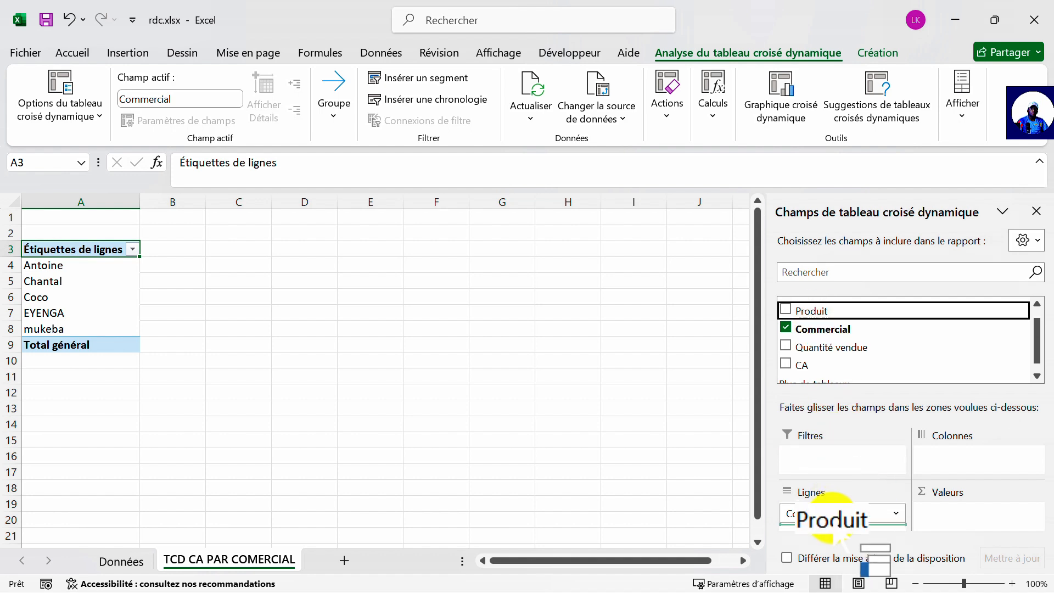
{"action": "left_click_drag", "start_coordinate": [832, 518], "coordinate": [832, 524]}
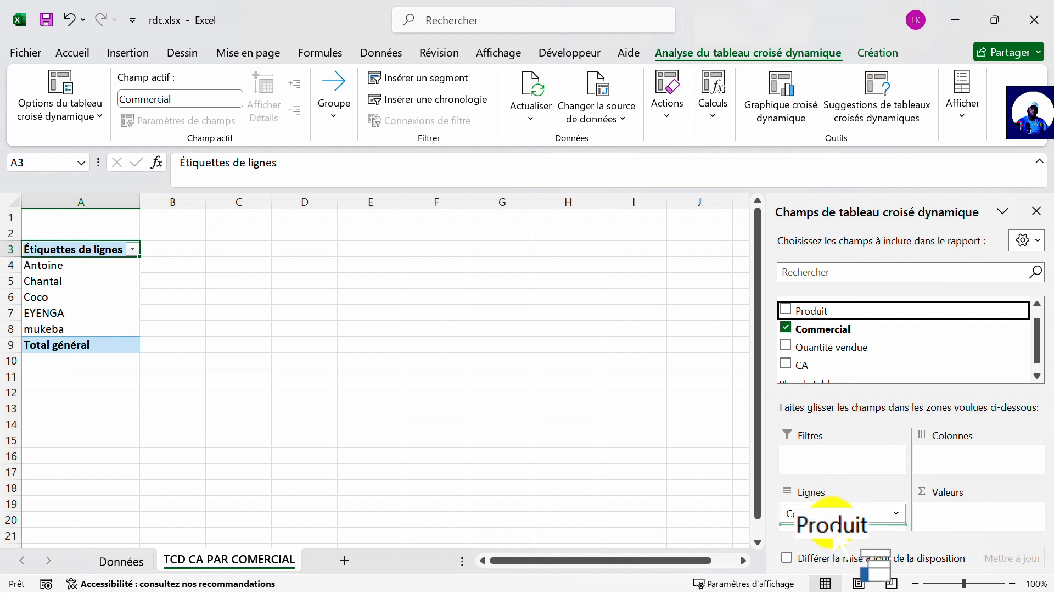
{"action": "left_click_drag", "start_coordinate": [832, 525], "coordinate": [832, 525]}
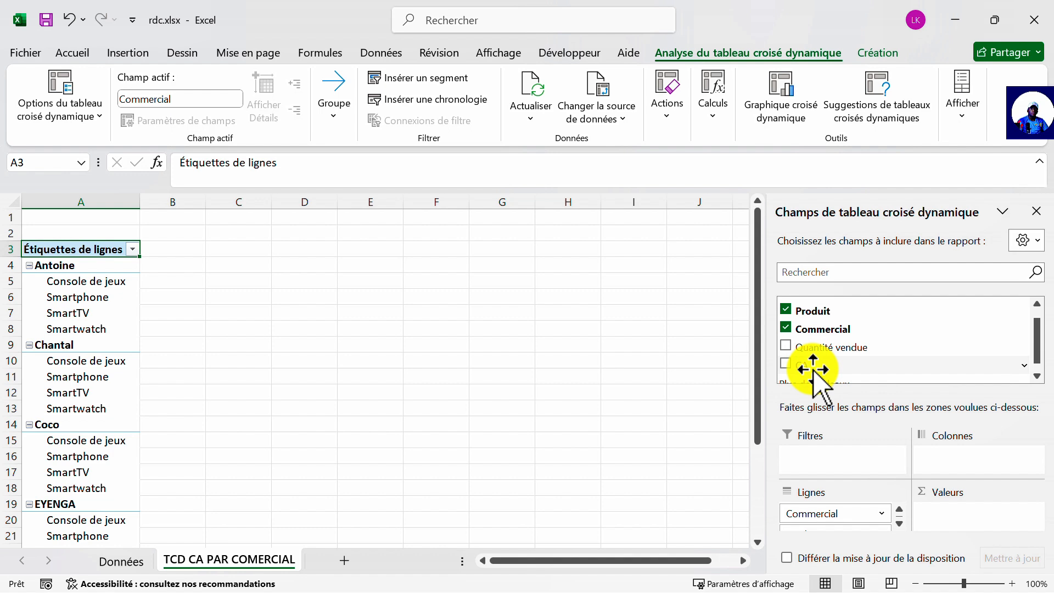
Step: Add CA to the pivot table's values as a sum and Date to its columns
{"action": "left_click_drag", "start_coordinate": [813, 370], "coordinate": [971, 522]}
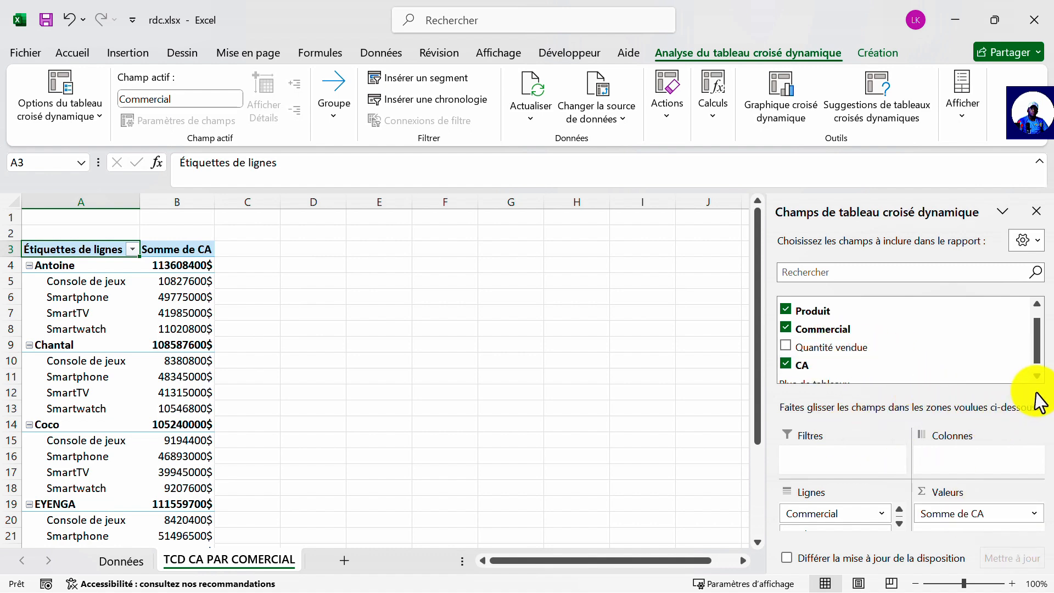
{"action": "left_click_drag", "start_coordinate": [1040, 351], "coordinate": [1037, 329]}
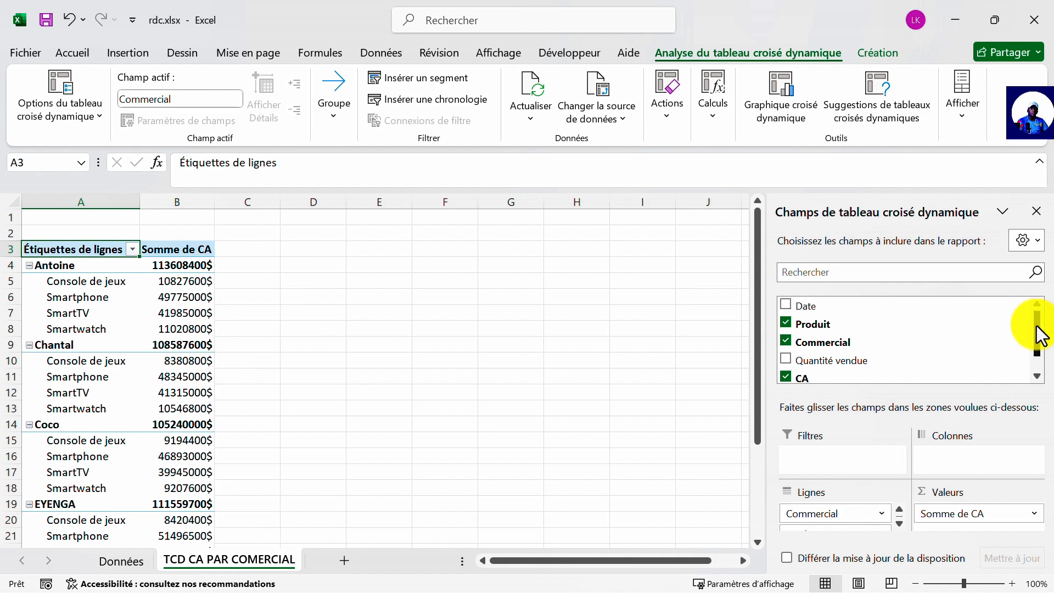
{"action": "left_click_drag", "start_coordinate": [856, 310], "coordinate": [955, 461]}
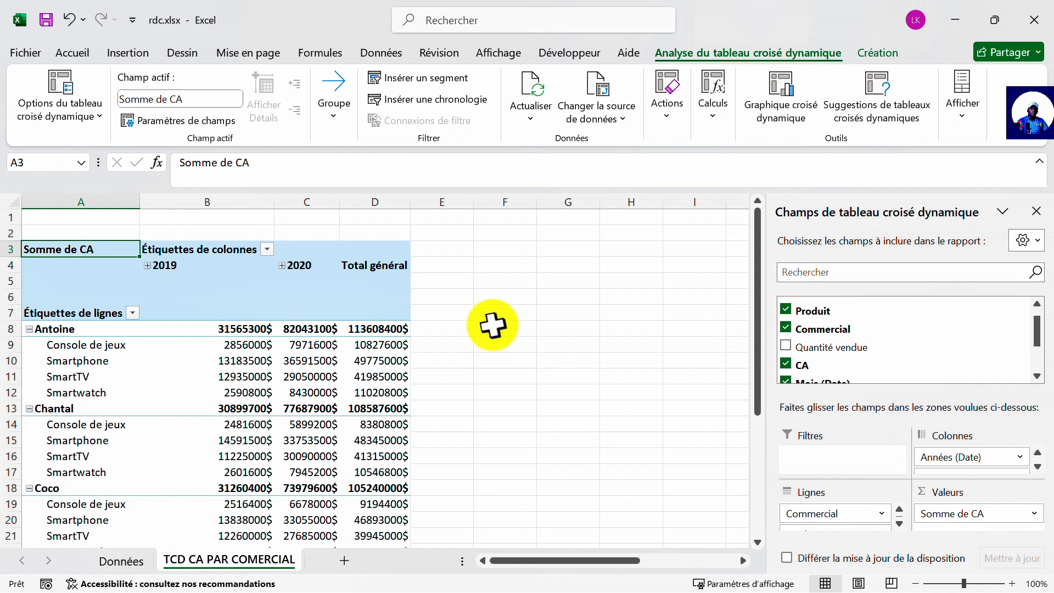
Step: Examine the pivot table's CA by salesperson, product and year down to the grand total, and glance at the source rows on Données
{"action": "mouse_move", "coordinate": [402, 326]}
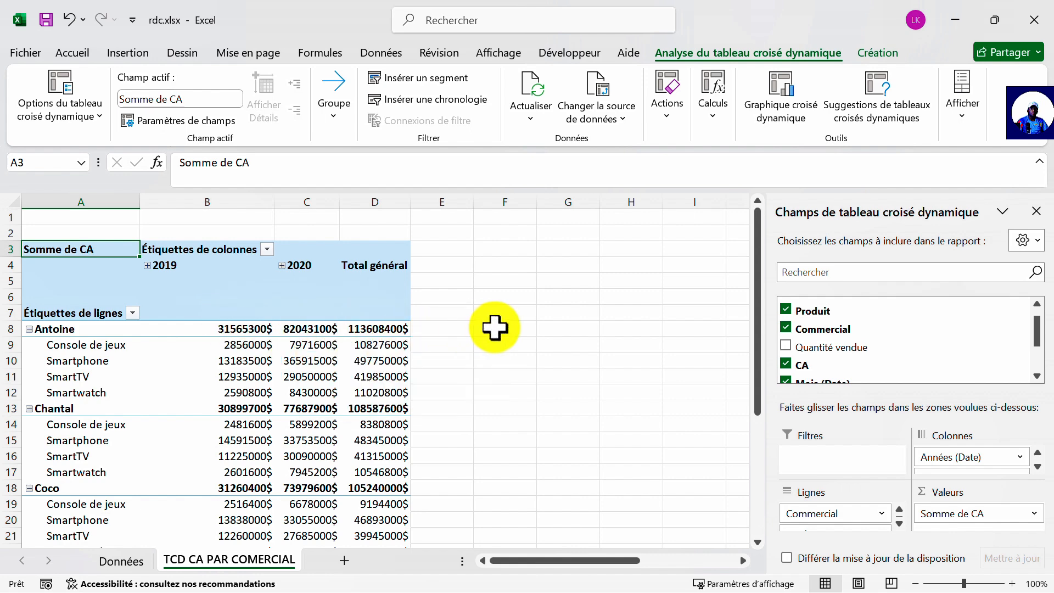
{"action": "scroll", "coordinate": [494, 328], "scroll_direction": "down", "scroll_amount": 12}
{"action": "scroll", "coordinate": [495, 327], "scroll_direction": "up", "scroll_amount": 10}
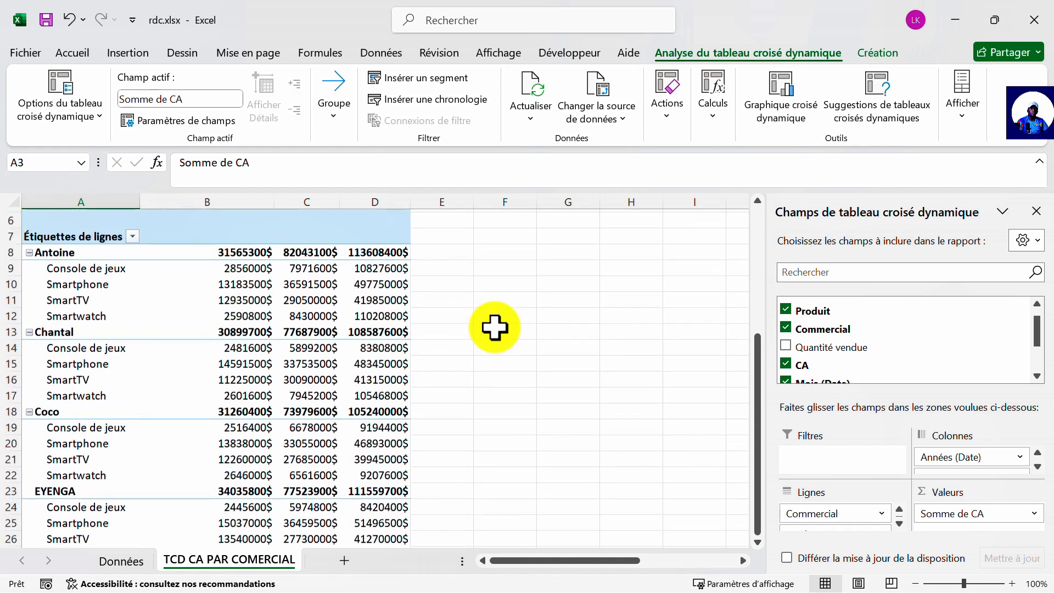
{"action": "scroll", "coordinate": [495, 327], "scroll_direction": "up", "scroll_amount": 2}
{"action": "scroll", "coordinate": [494, 328], "scroll_direction": "down", "scroll_amount": 5}
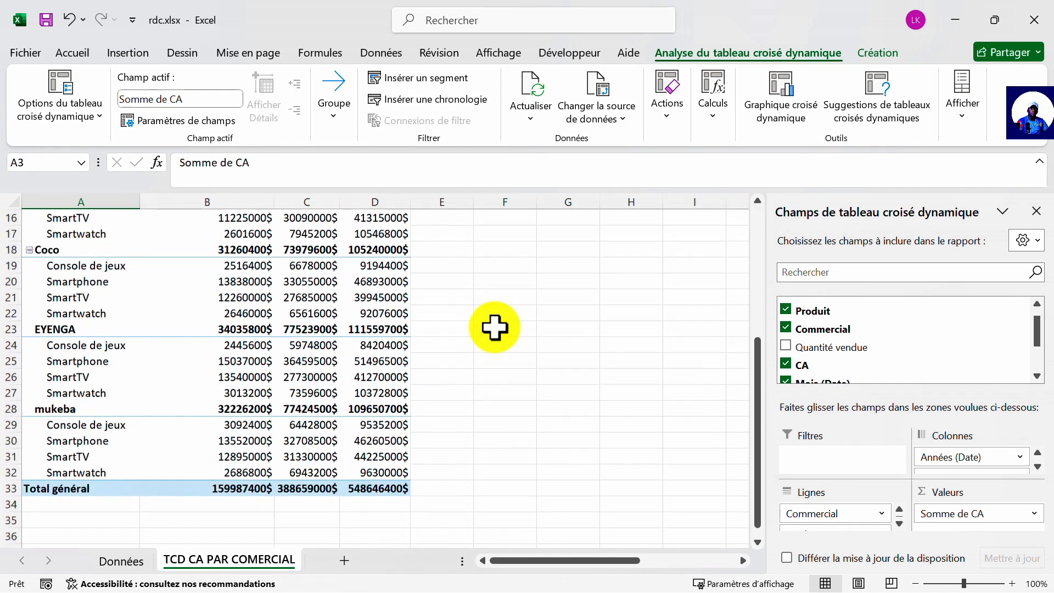
{"action": "left_click", "coordinate": [133, 560]}
{"action": "scroll", "coordinate": [258, 357], "scroll_direction": "down", "scroll_amount": 3}
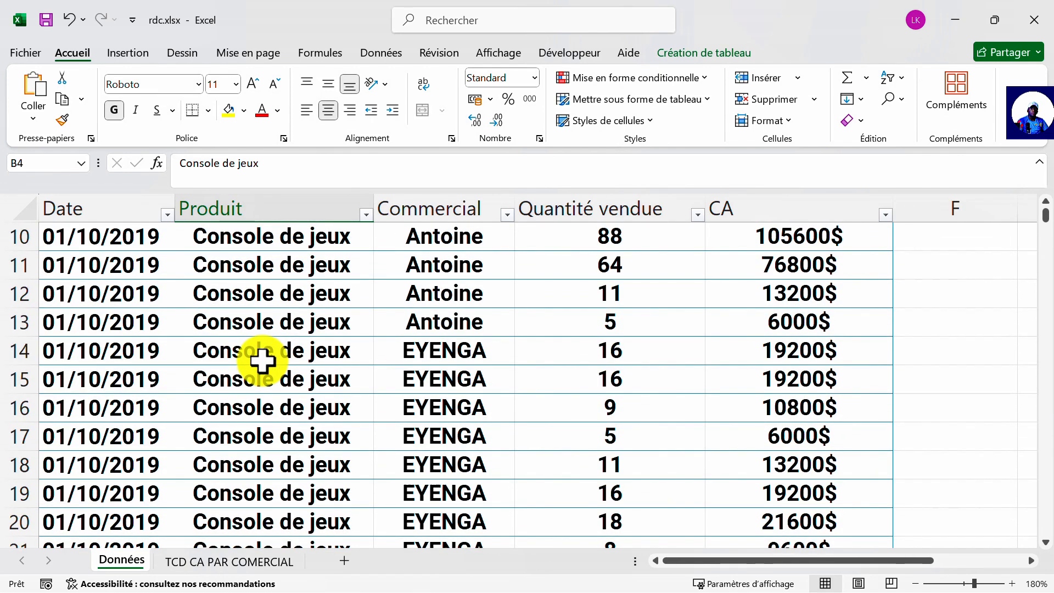
{"action": "left_click", "coordinate": [206, 561]}
{"action": "scroll", "coordinate": [276, 480], "scroll_direction": "up", "scroll_amount": 5}
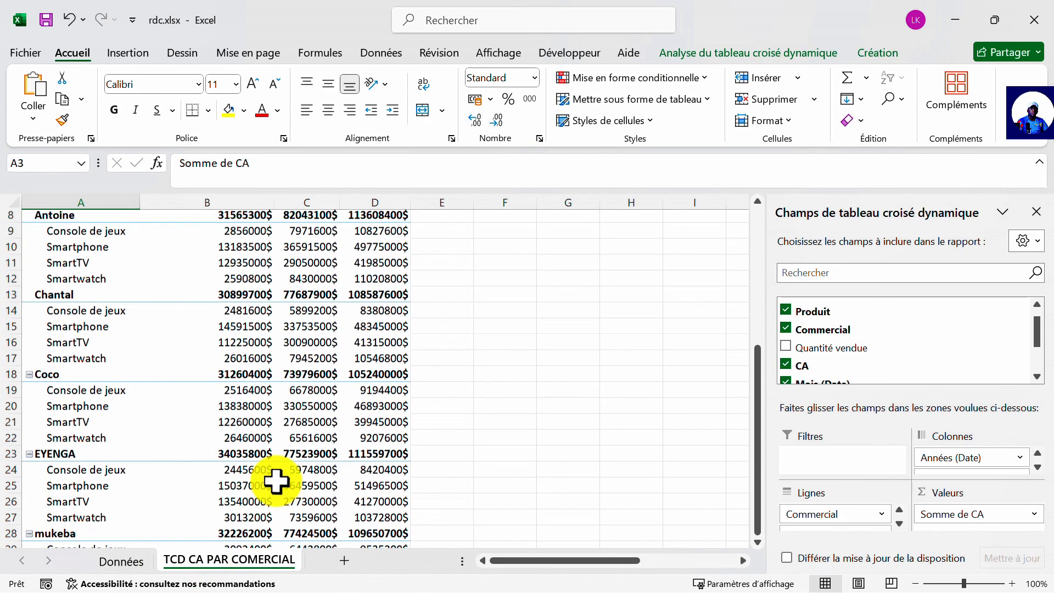
{"action": "scroll", "coordinate": [276, 481], "scroll_direction": "up", "scroll_amount": 1}
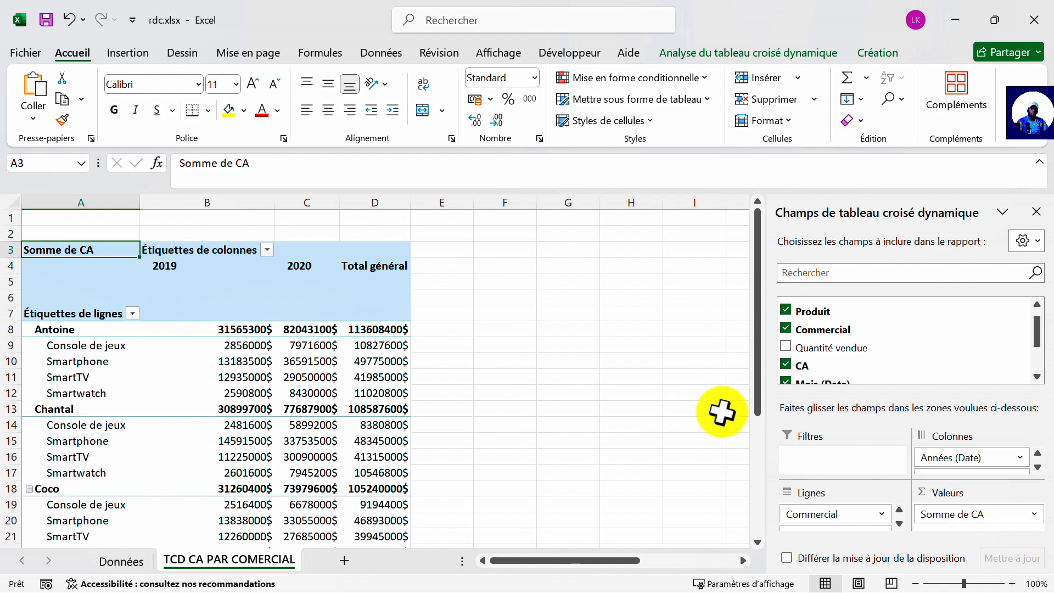
{"action": "scroll", "coordinate": [872, 361], "scroll_direction": "up", "scroll_amount": 1}
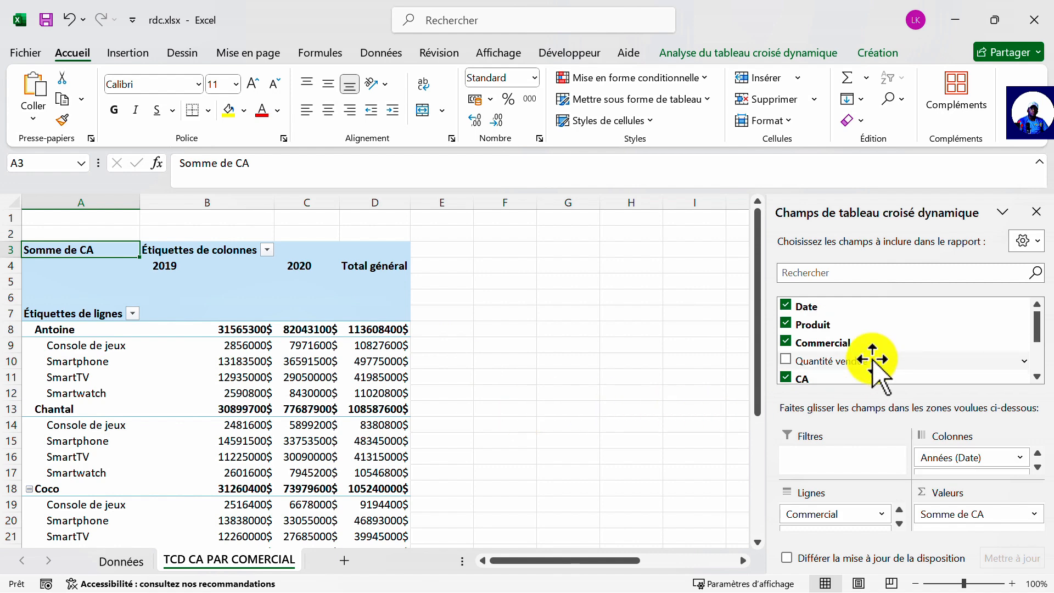
{"action": "scroll", "coordinate": [295, 424], "scroll_direction": "down", "scroll_amount": 13}
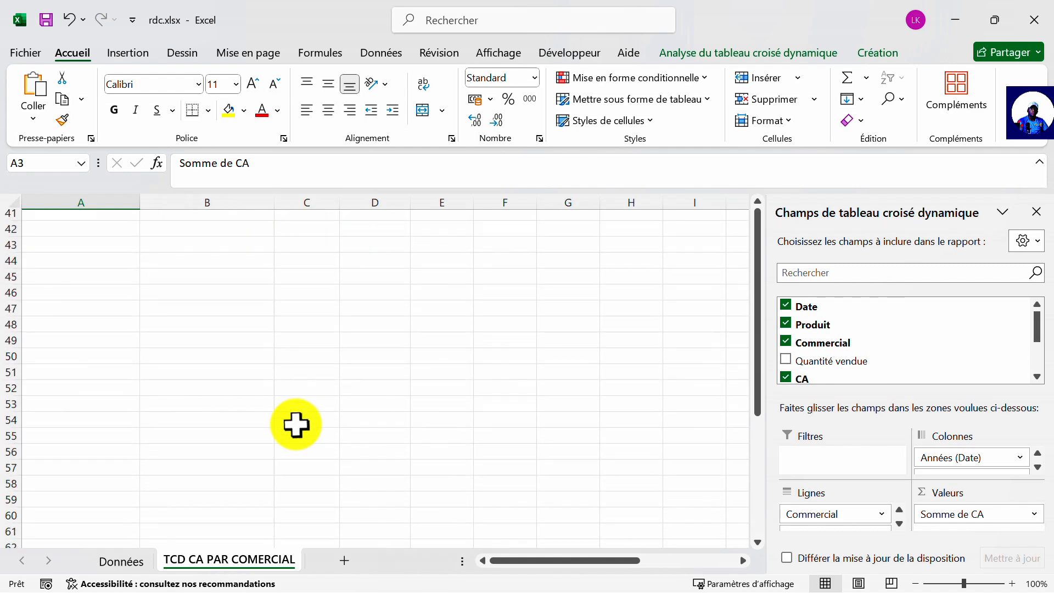
{"action": "scroll", "coordinate": [296, 424], "scroll_direction": "up", "scroll_amount": 4}
{"action": "scroll", "coordinate": [296, 424], "scroll_direction": "up", "scroll_amount": 8}
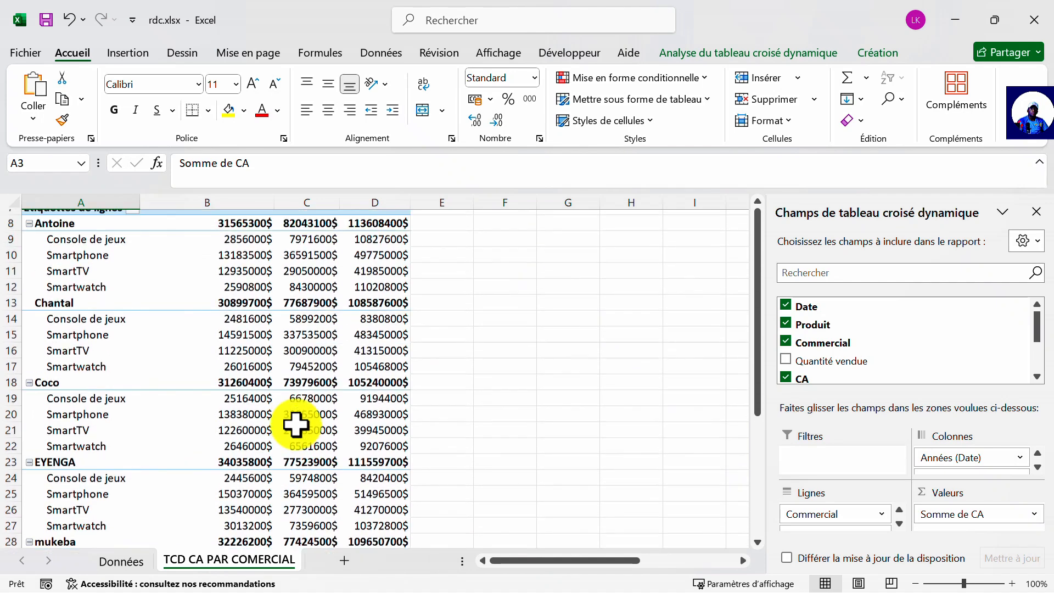
{"action": "scroll", "coordinate": [295, 424], "scroll_direction": "up", "scroll_amount": 1}
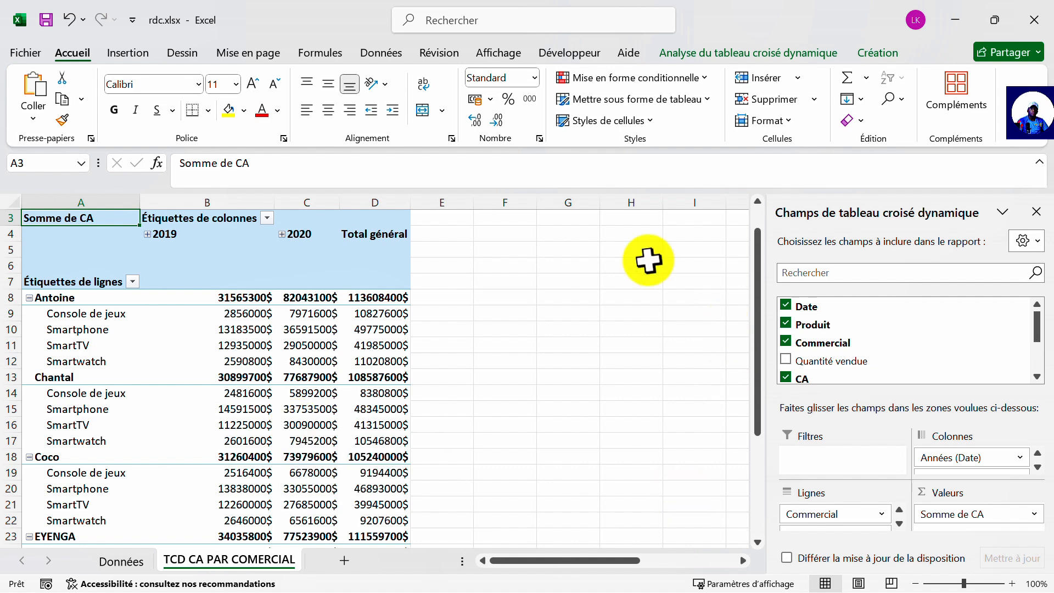
Step: Insert a clustered column (Histogramme groupé) pivot chart from the CA pivot table
{"action": "left_click", "coordinate": [282, 309]}
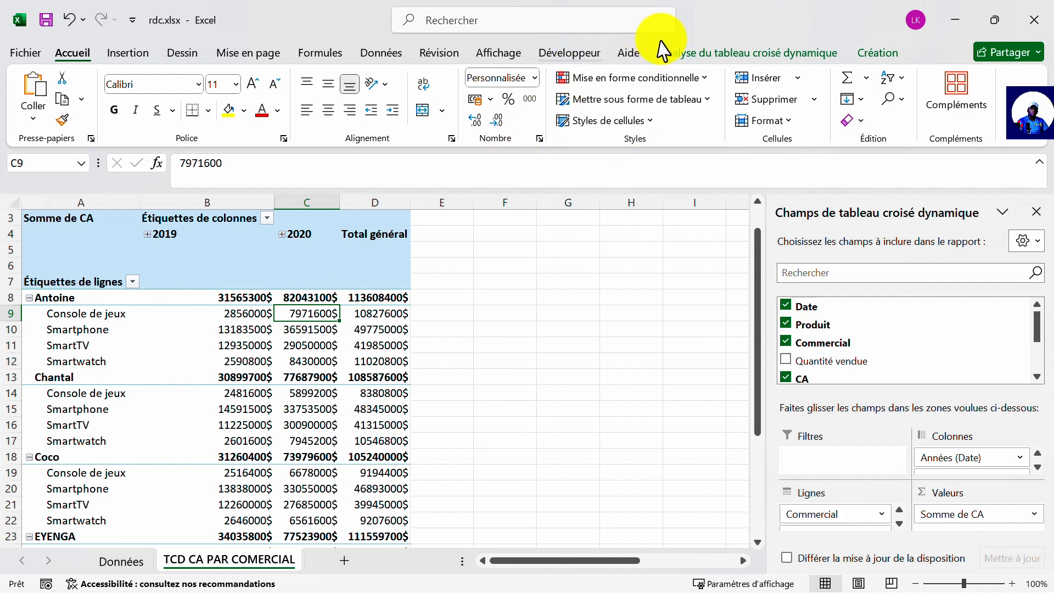
{"action": "left_click", "coordinate": [706, 50]}
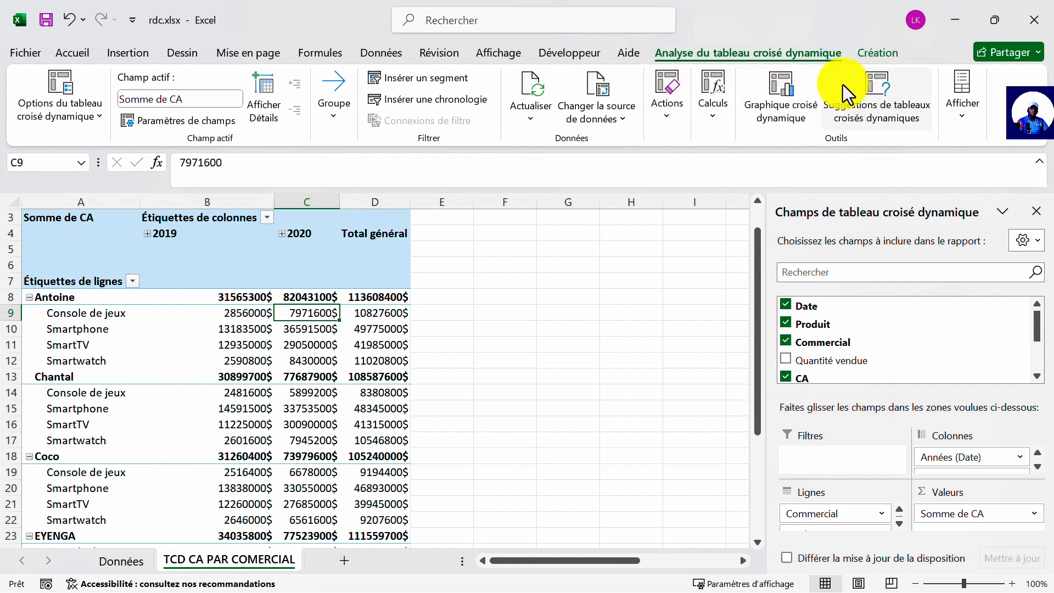
{"action": "left_click", "coordinate": [765, 87]}
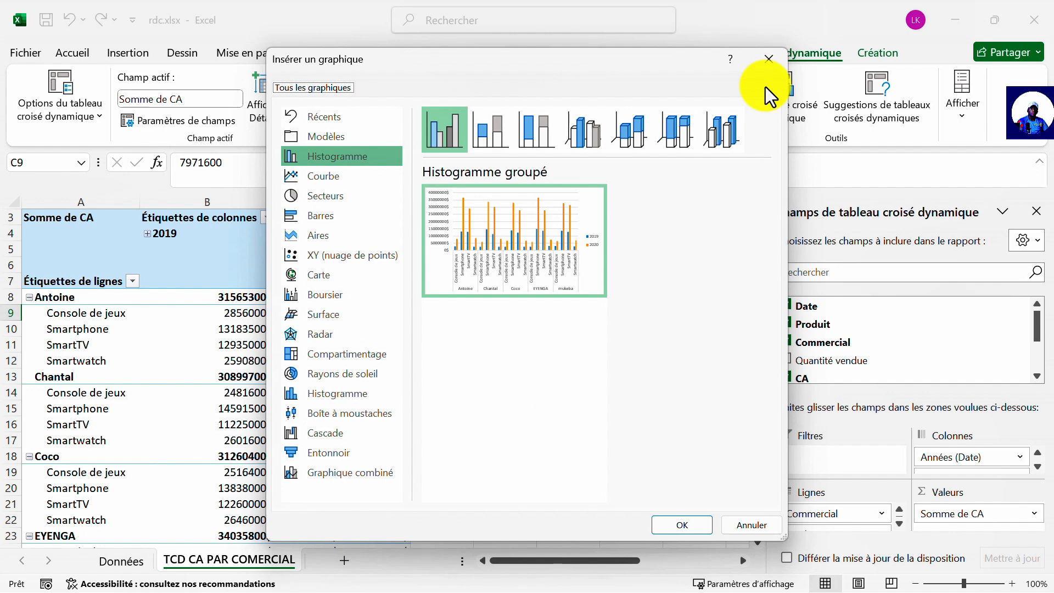
{"action": "mouse_move", "coordinate": [503, 257]}
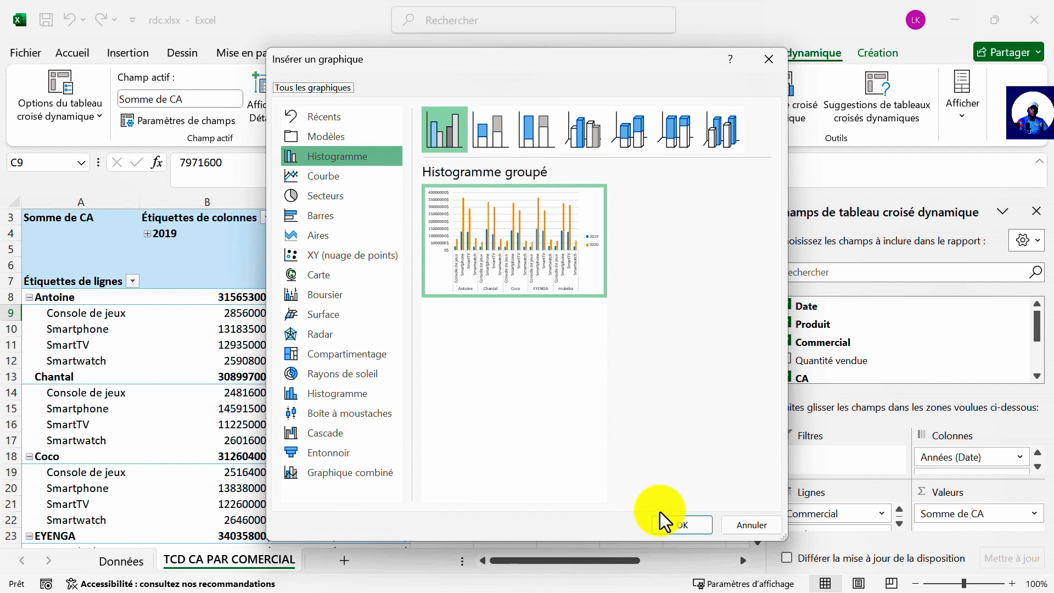
{"action": "left_click", "coordinate": [672, 522]}
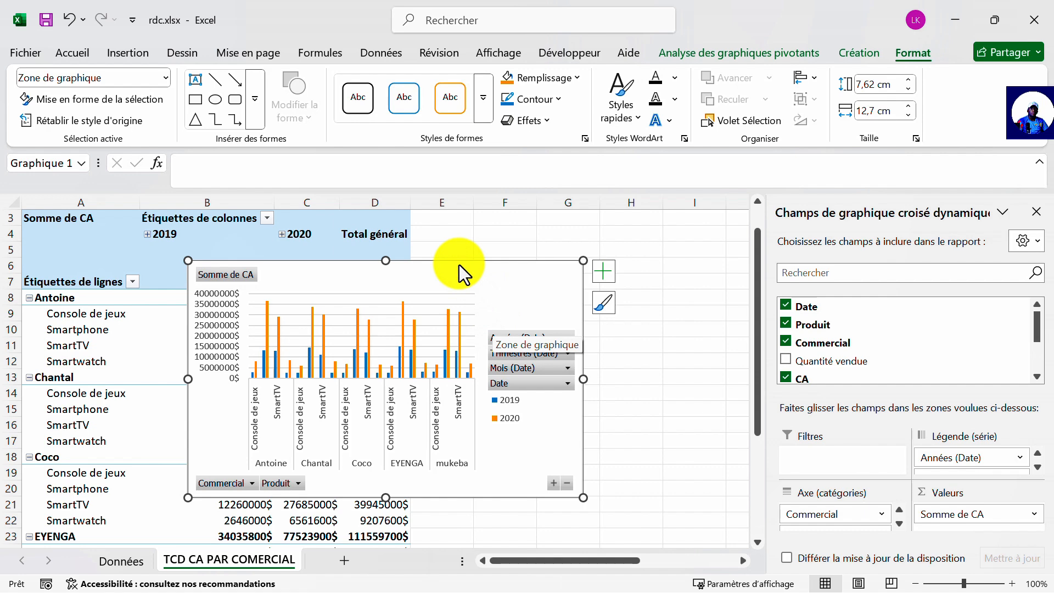
Step: Move the pivot chart beside the pivot table and enlarge it to 16,44 cm wide by 8,53 cm high
{"action": "mouse_move", "coordinate": [459, 265]}
{"action": "left_mouse_down"}
{"action": "mouse_move", "coordinate": [595, 275]}
{"action": "mouse_move", "coordinate": [712, 253]}
{"action": "mouse_move", "coordinate": [702, 245]}
{"action": "left_mouse_up"}
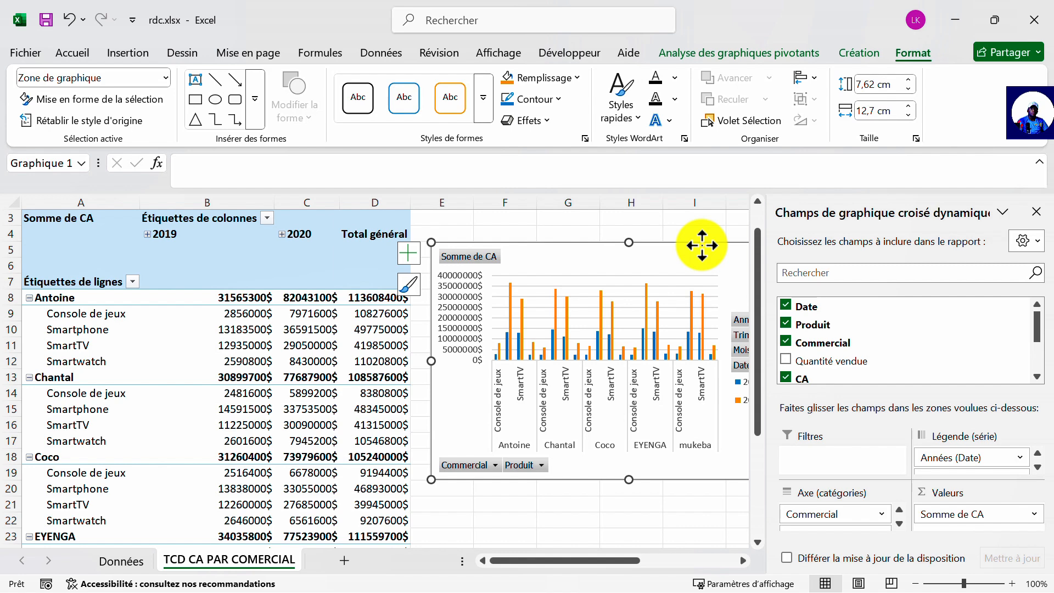
{"action": "scroll", "coordinate": [702, 245], "scroll_direction": "up", "scroll_amount": 1}
{"action": "scroll", "coordinate": [702, 245], "scroll_direction": "right", "scroll_amount": 3}
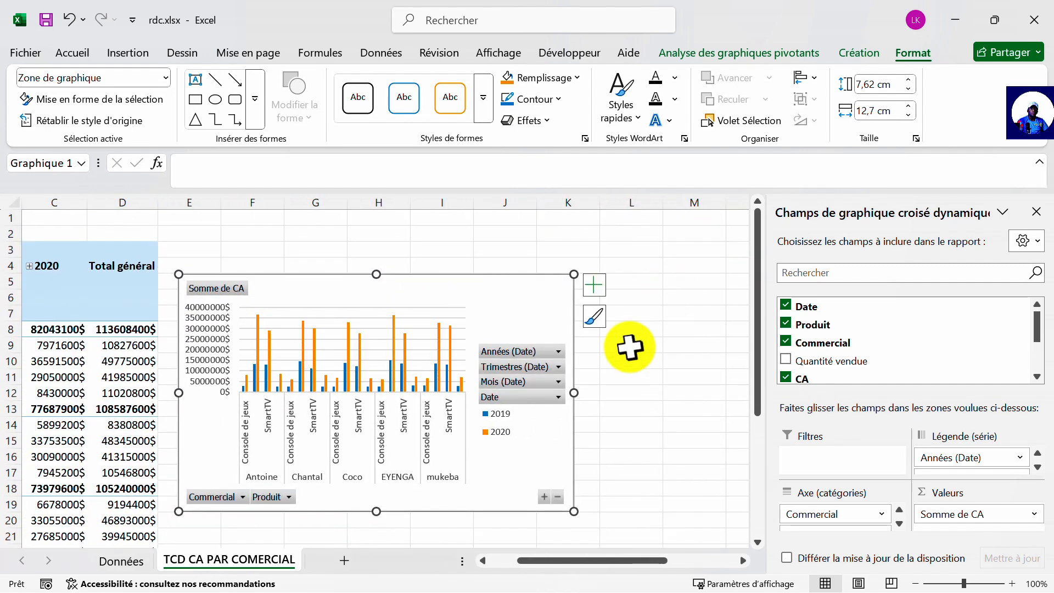
{"action": "left_click_drag", "start_coordinate": [573, 397], "coordinate": [691, 393]}
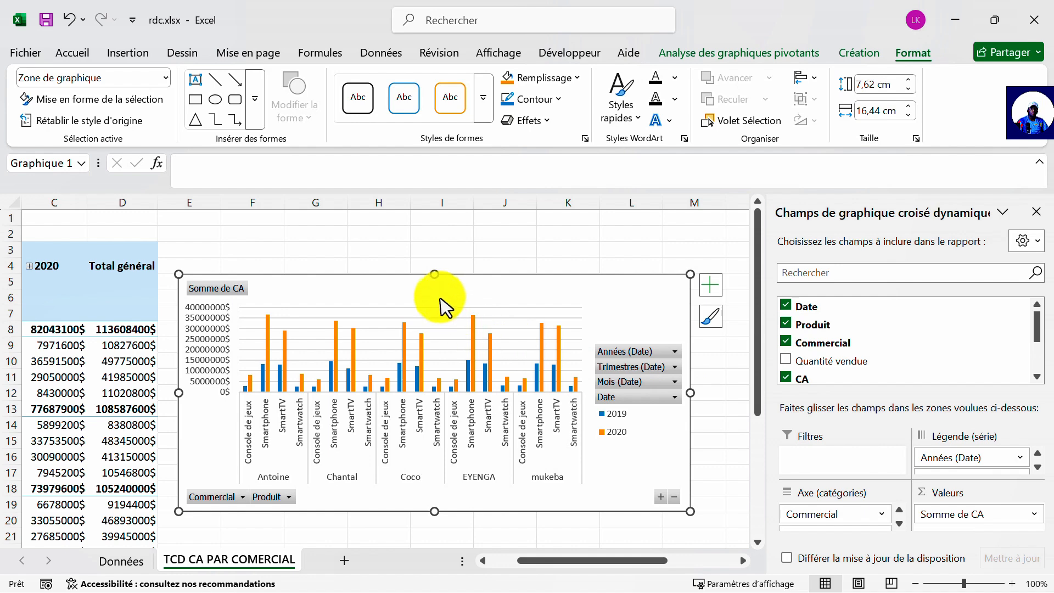
{"action": "left_click_drag", "start_coordinate": [435, 275], "coordinate": [434, 246]}
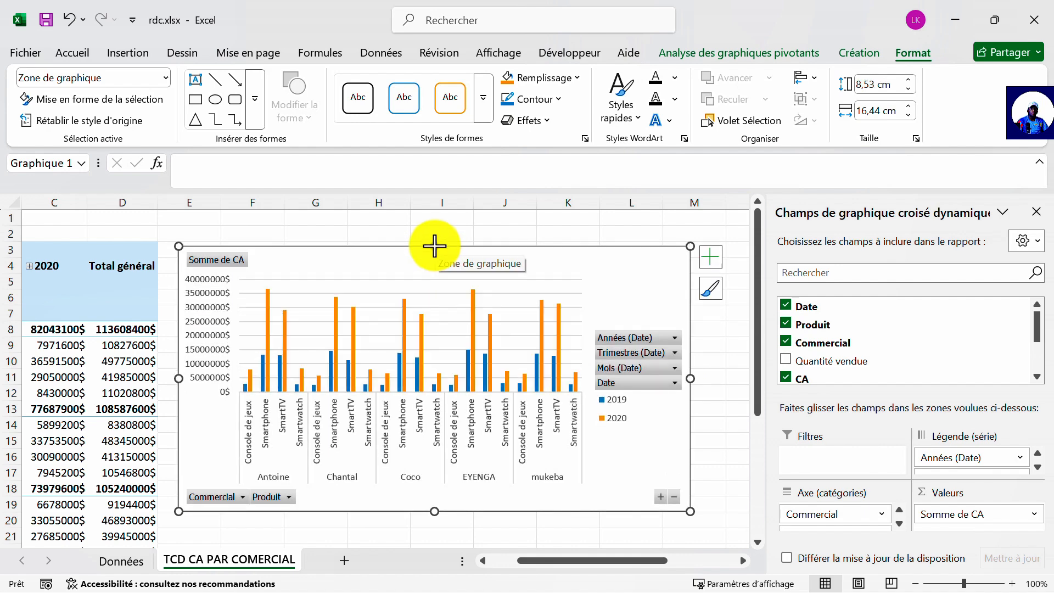
Step: Adjust the pivot chart's position so it starts at row 3 in column E, leaving a gap beside the Total général column
{"action": "scroll", "coordinate": [520, 369], "scroll_direction": "down", "scroll_amount": 3}
{"action": "scroll", "coordinate": [520, 367], "scroll_direction": "left", "scroll_amount": 1}
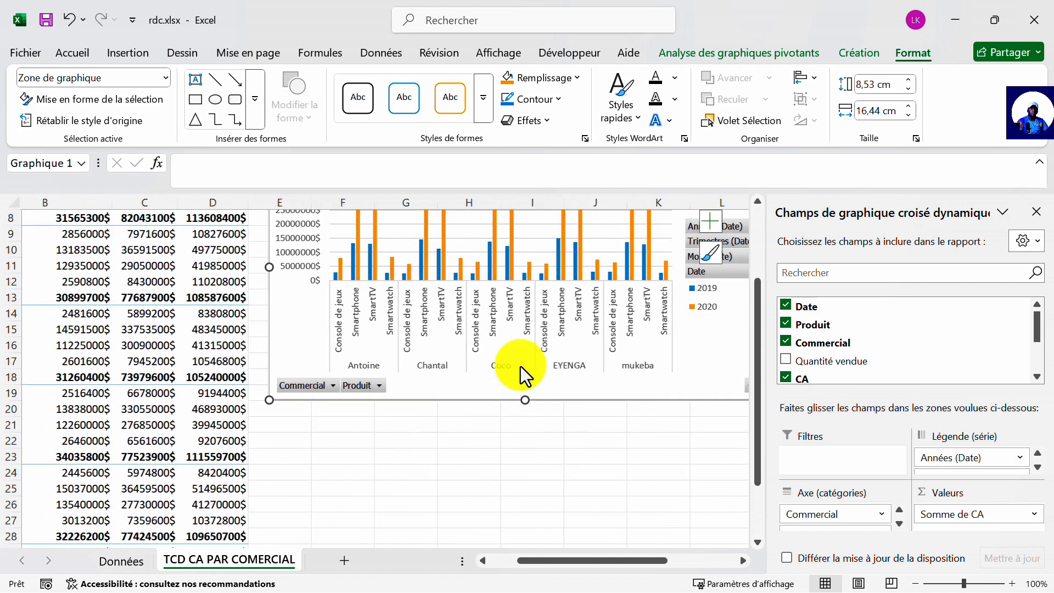
{"action": "scroll", "coordinate": [520, 366], "scroll_direction": "left", "scroll_amount": 1}
{"action": "scroll", "coordinate": [521, 369], "scroll_direction": "up", "scroll_amount": 3}
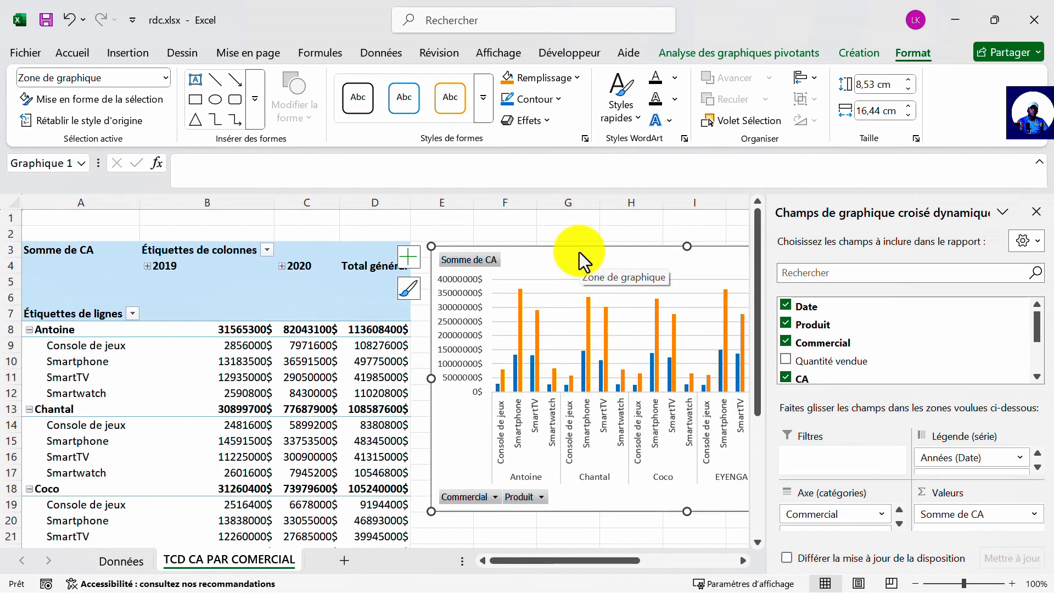
{"action": "left_click_drag", "start_coordinate": [582, 260], "coordinate": [559, 248]}
{"action": "scroll", "coordinate": [581, 339], "scroll_direction": "right", "scroll_amount": 3}
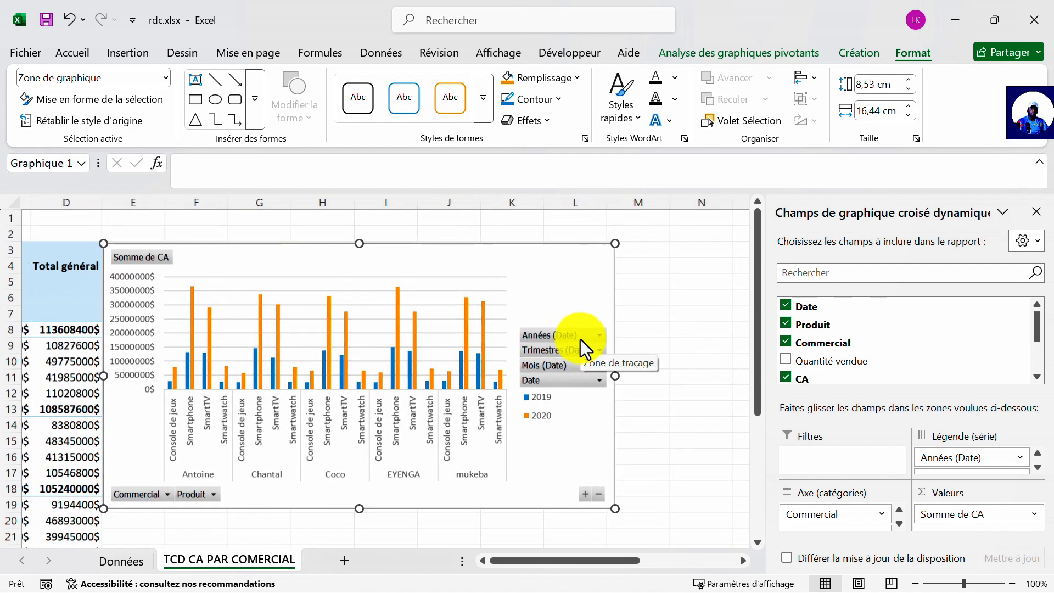
{"action": "scroll", "coordinate": [581, 339], "scroll_direction": "left", "scroll_amount": 3}
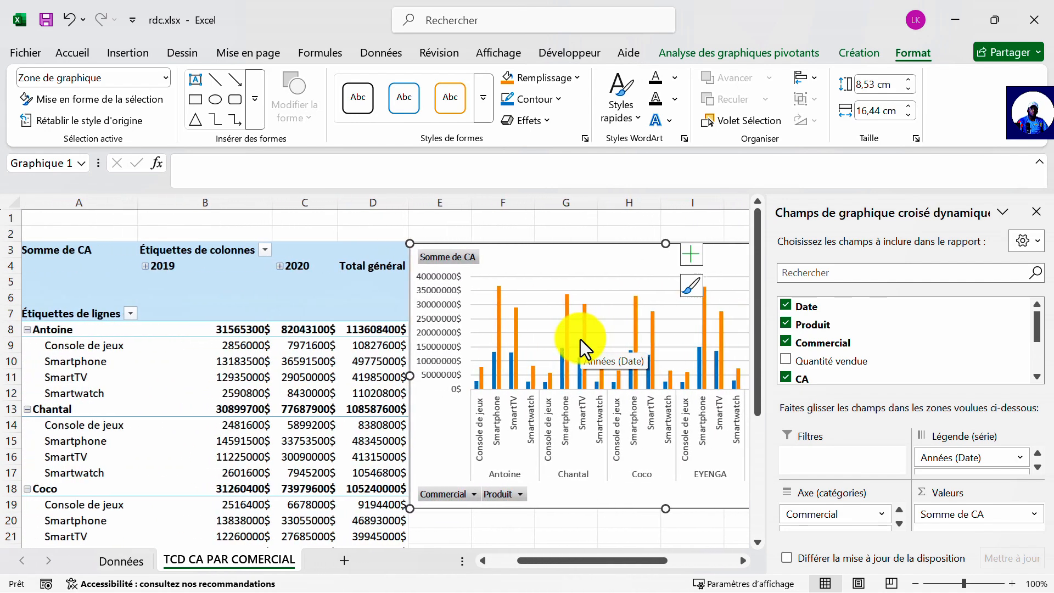
{"action": "scroll", "coordinate": [580, 339], "scroll_direction": "left", "scroll_amount": 1}
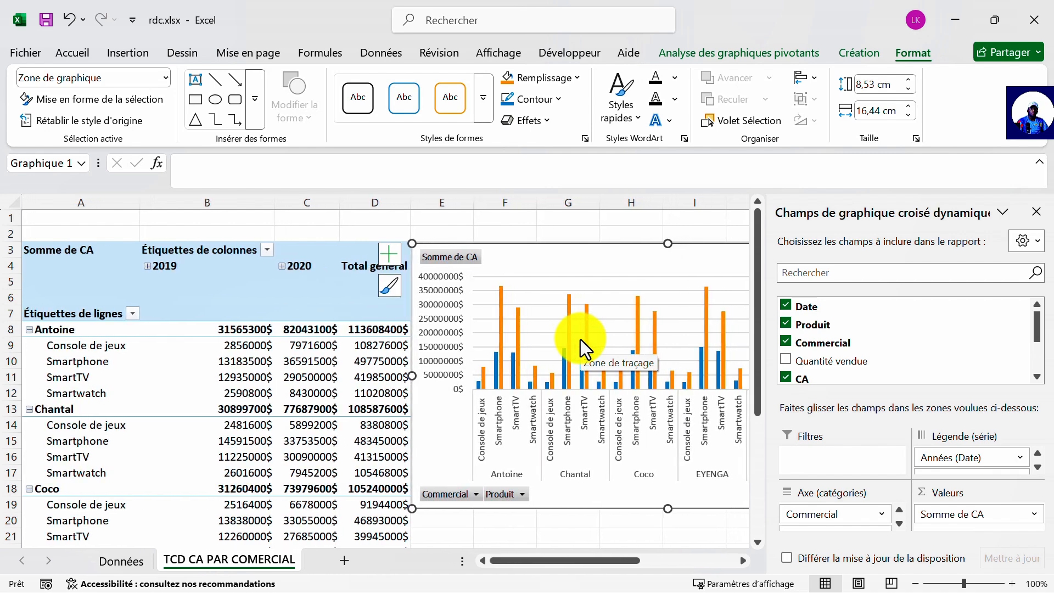
{"action": "scroll", "coordinate": [580, 339], "scroll_direction": "right", "scroll_amount": 2}
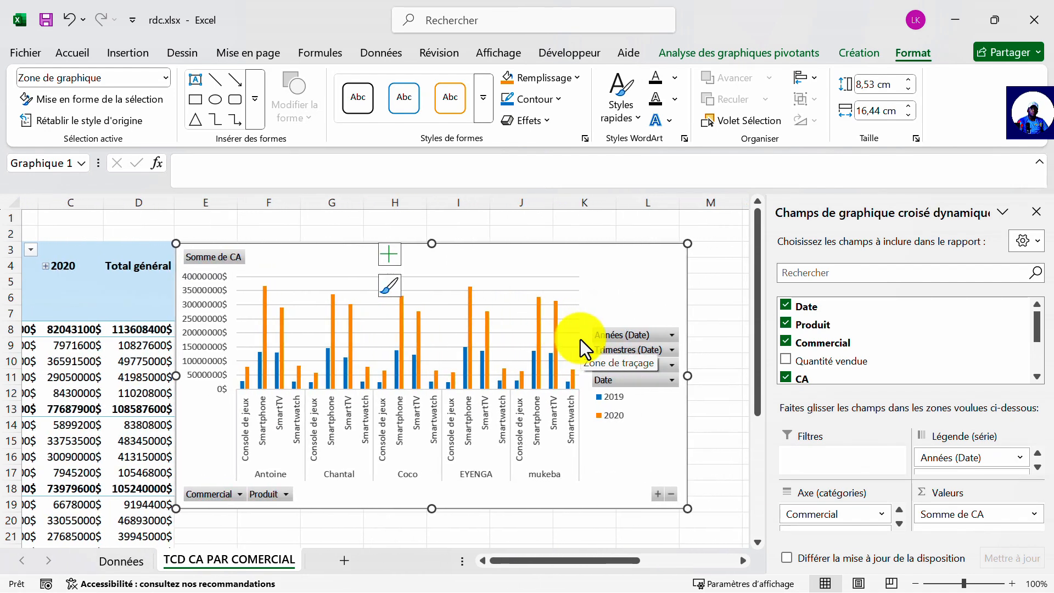
{"action": "scroll", "coordinate": [581, 339], "scroll_direction": "right", "scroll_amount": 1}
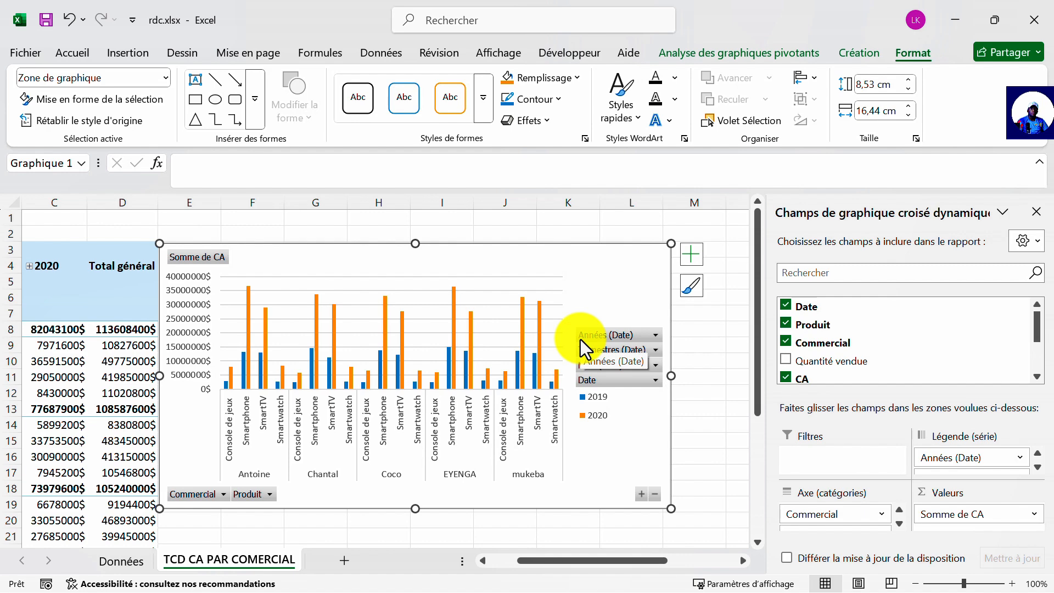
{"action": "left_click_drag", "start_coordinate": [483, 242], "coordinate": [518, 240]}
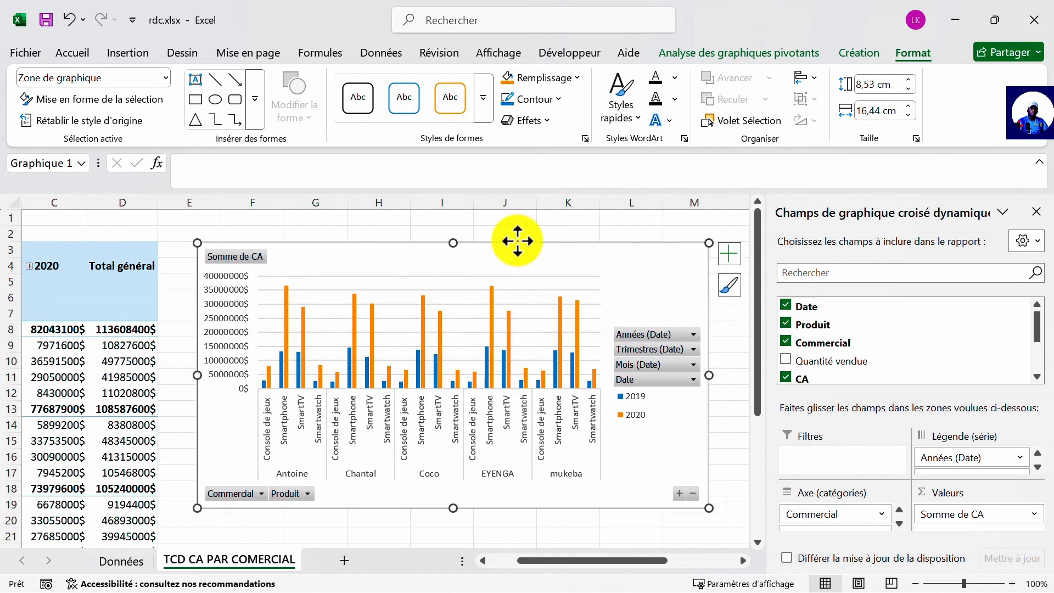
Step: Insert slicers for Produit and Commercial on the pivot table
{"action": "left_click", "coordinate": [116, 379]}
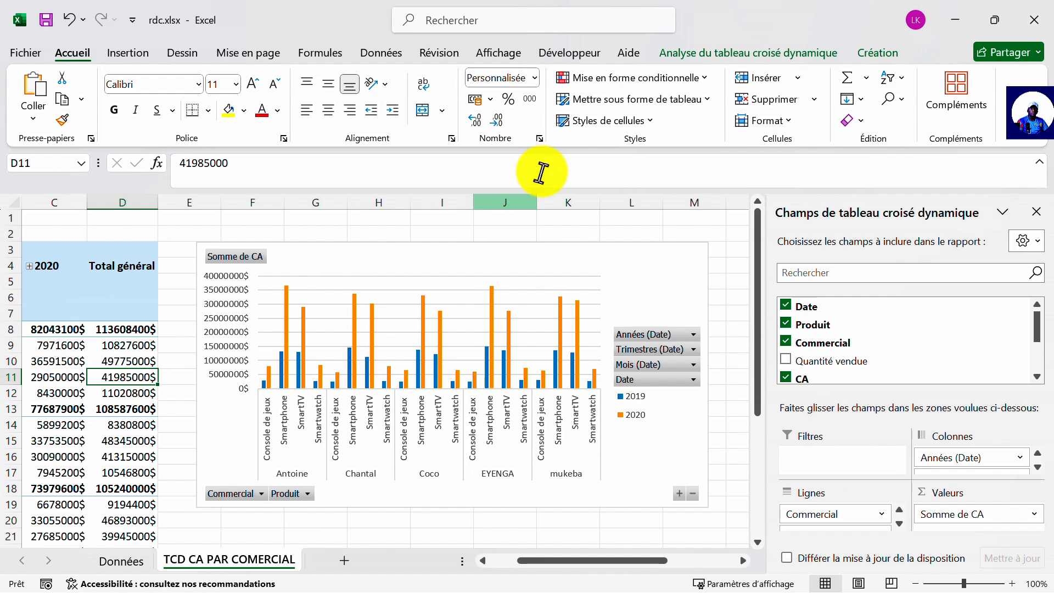
{"action": "left_click", "coordinate": [707, 58]}
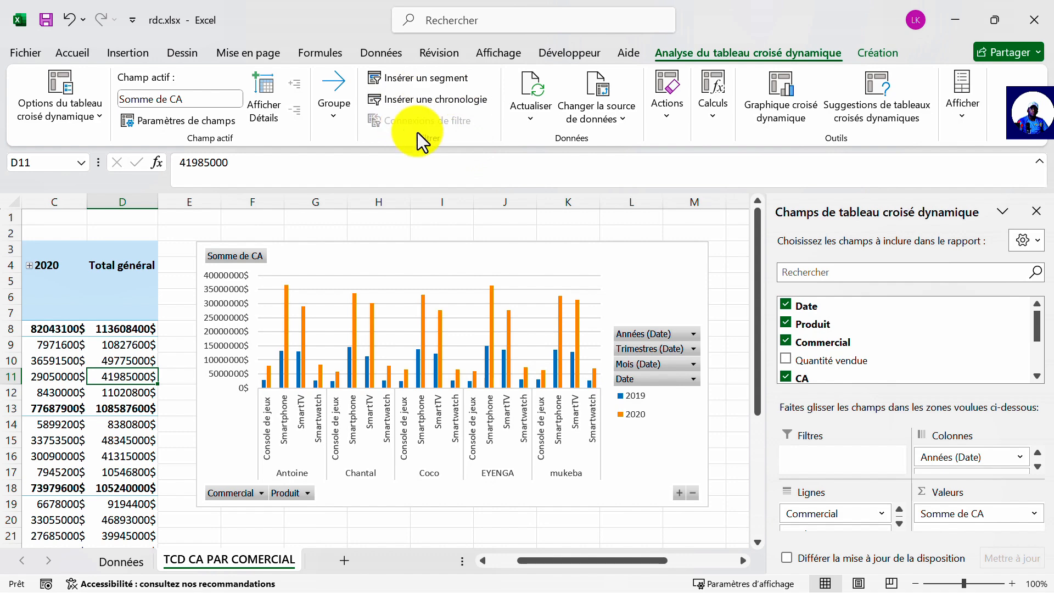
{"action": "left_click", "coordinate": [421, 83]}
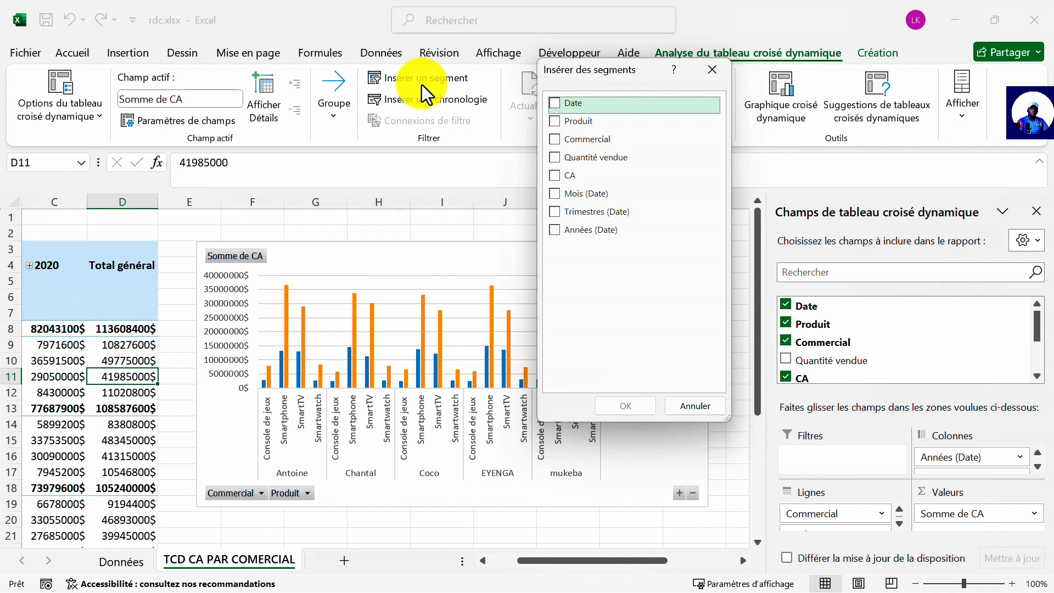
{"action": "left_click", "coordinate": [549, 119]}
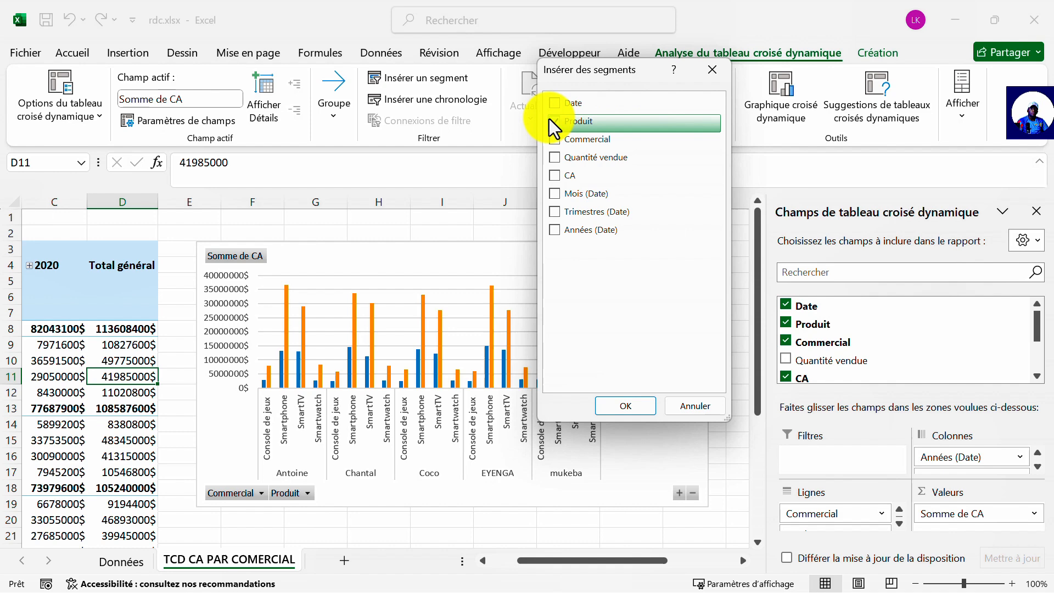
{"action": "left_click", "coordinate": [554, 145]}
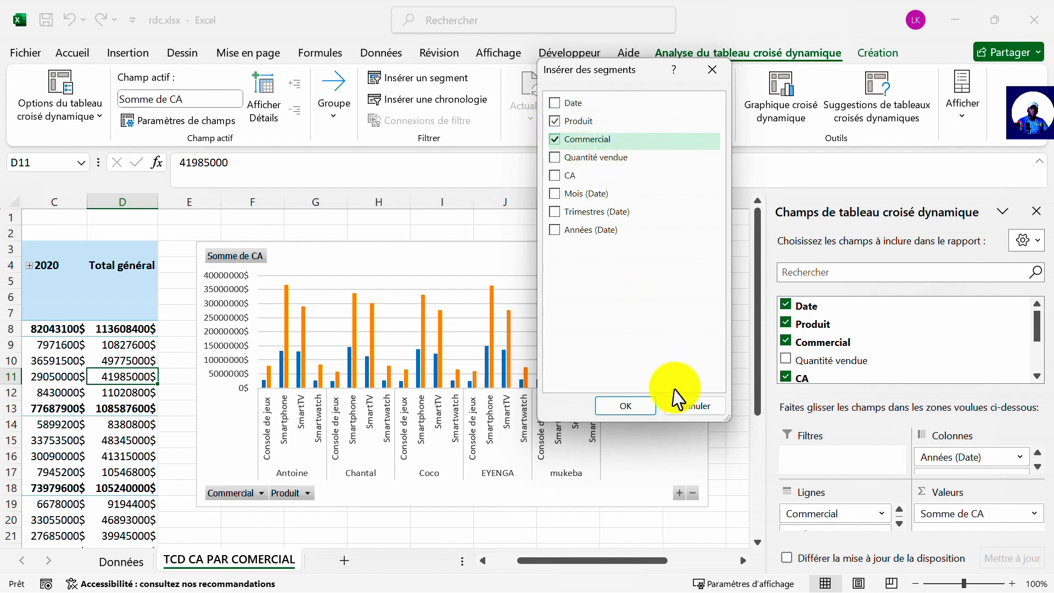
{"action": "left_click", "coordinate": [627, 405]}
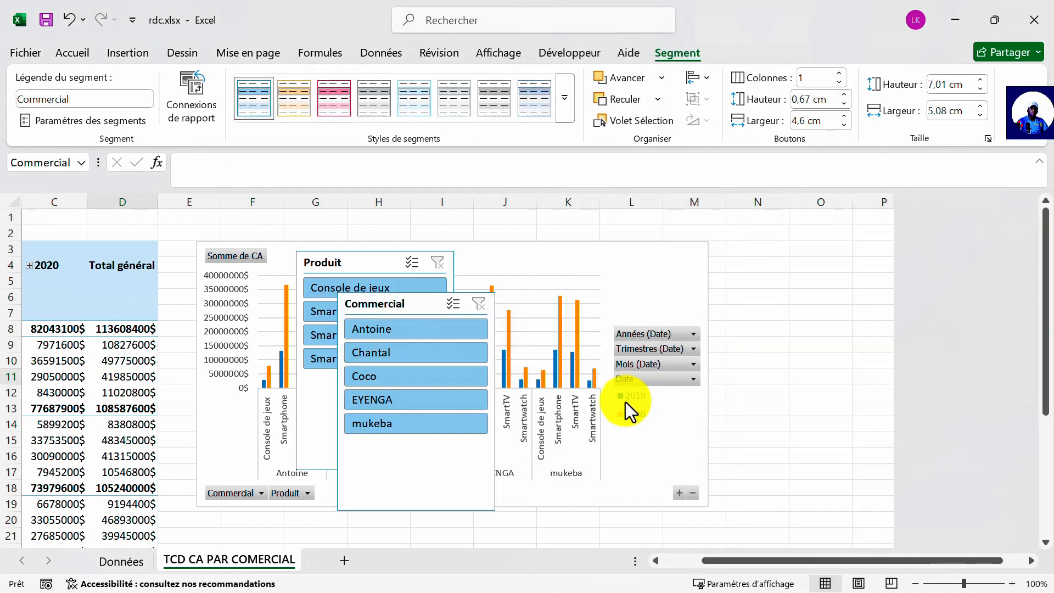
Step: Place the Commercial slicer just to the right of the pivot chart and the Produit slicer directly beside it
{"action": "scroll", "coordinate": [625, 402], "scroll_direction": "down", "scroll_amount": 2}
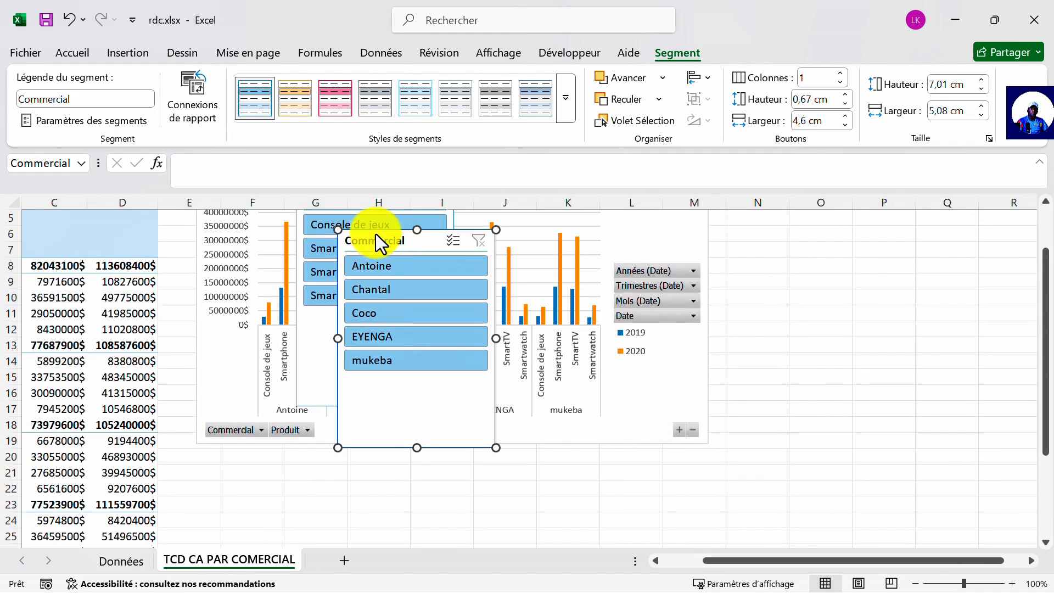
{"action": "left_click_drag", "start_coordinate": [380, 241], "coordinate": [749, 247]}
{"action": "left_click", "coordinate": [750, 246]}
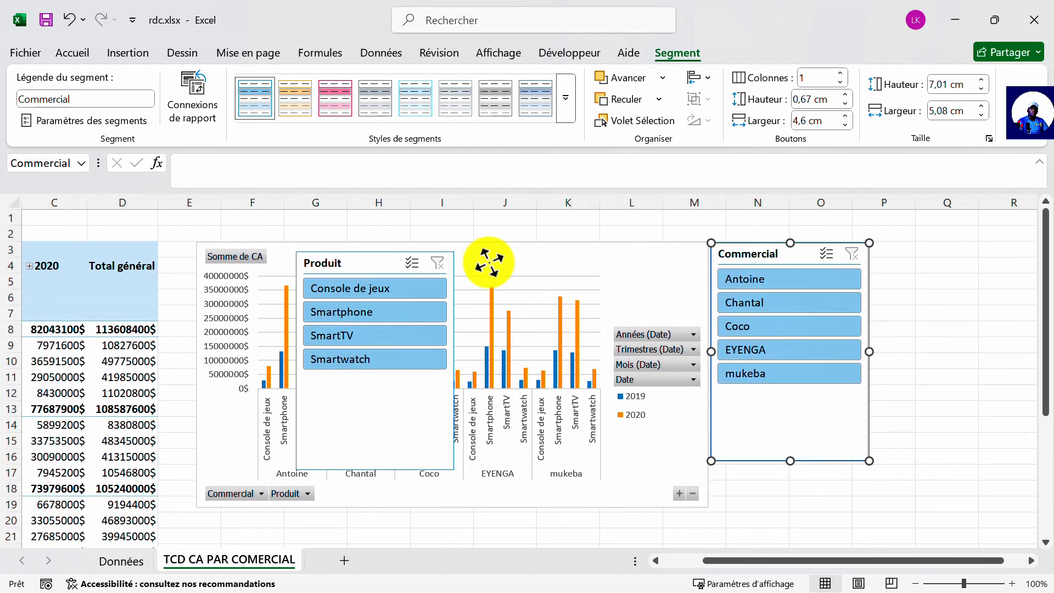
{"action": "left_click_drag", "start_coordinate": [388, 252], "coordinate": [959, 245]}
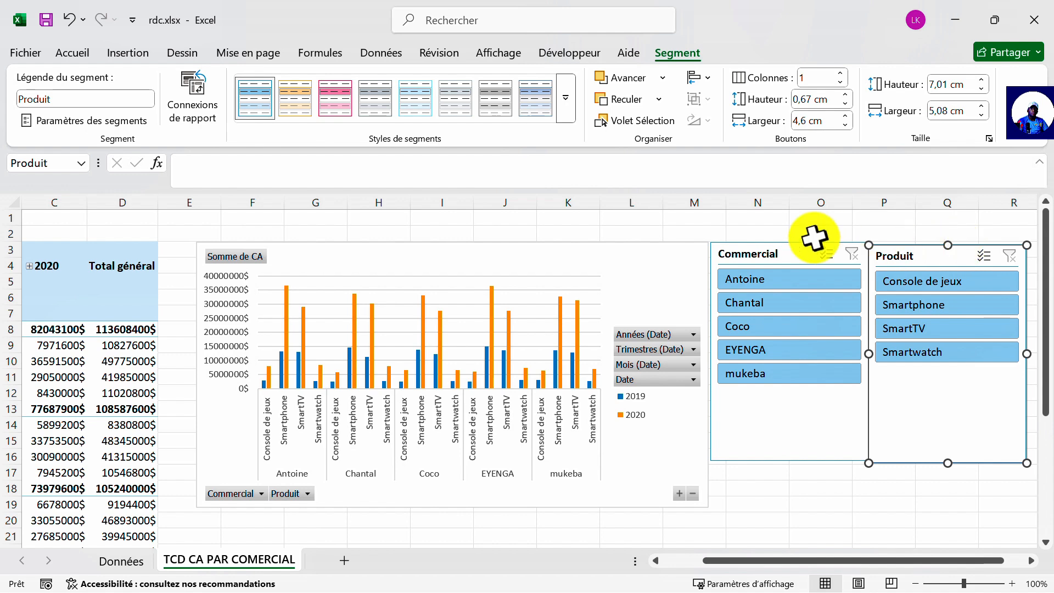
Step: Filter the pivot table and chart by each of the five salespeople in turn with the Commercial slicer, and clear that filter
{"action": "left_click", "coordinate": [763, 282]}
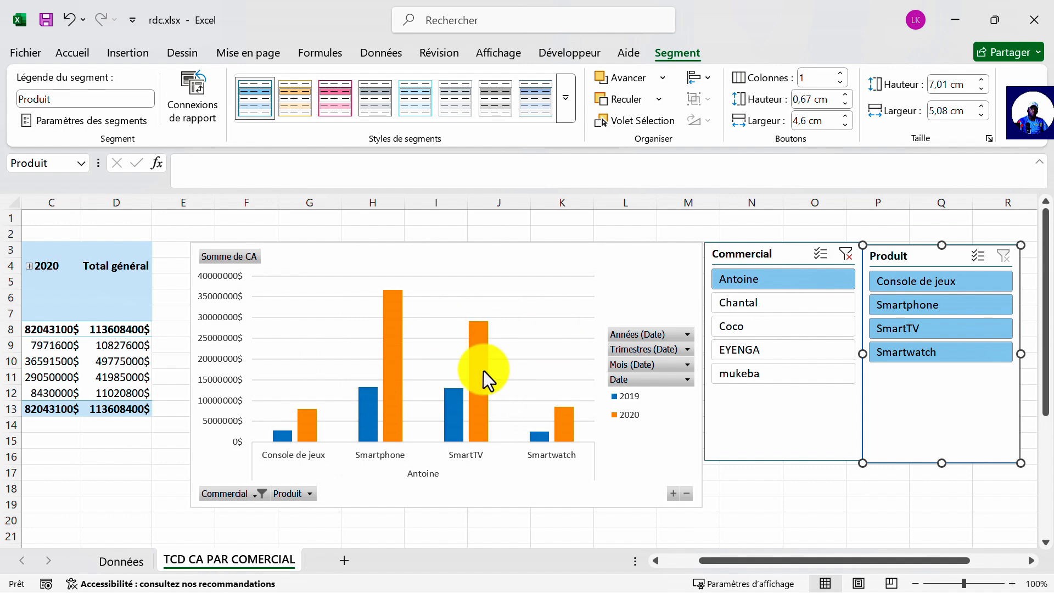
{"action": "left_click", "coordinate": [759, 304]}
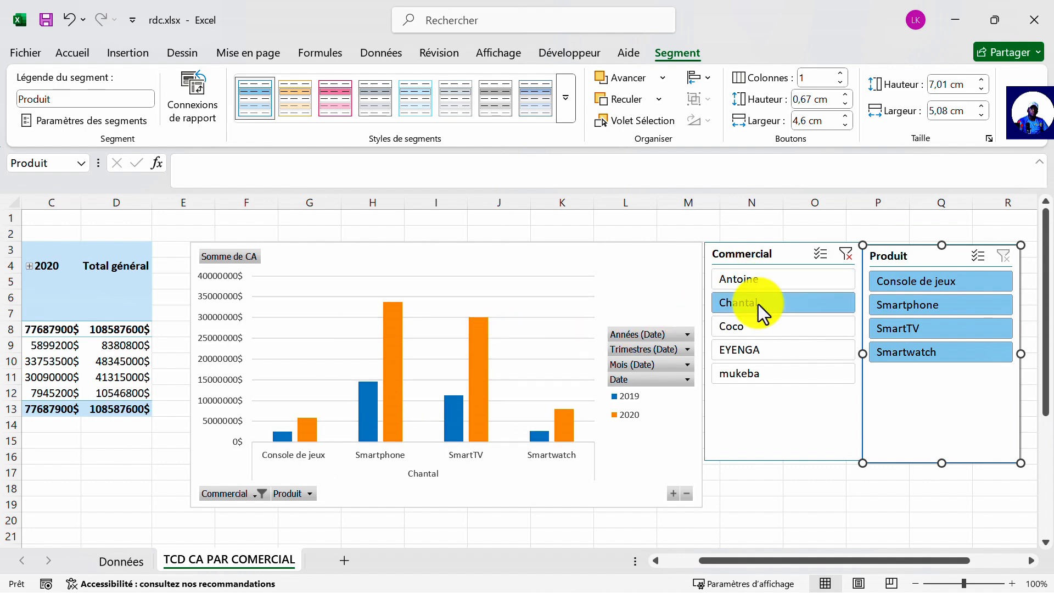
{"action": "left_click", "coordinate": [777, 326]}
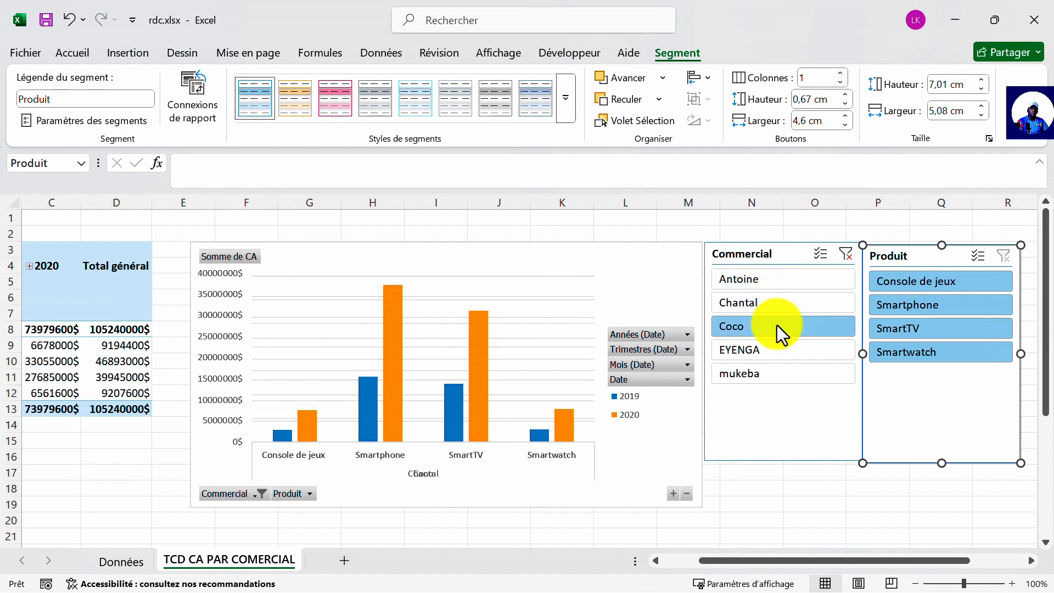
{"action": "left_click", "coordinate": [770, 354]}
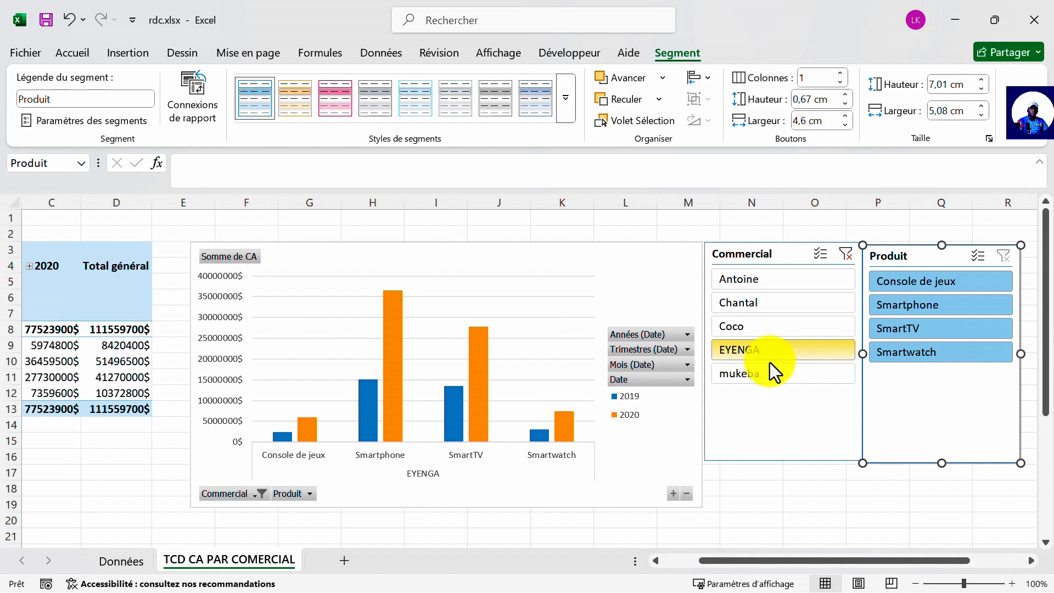
{"action": "left_click", "coordinate": [765, 381]}
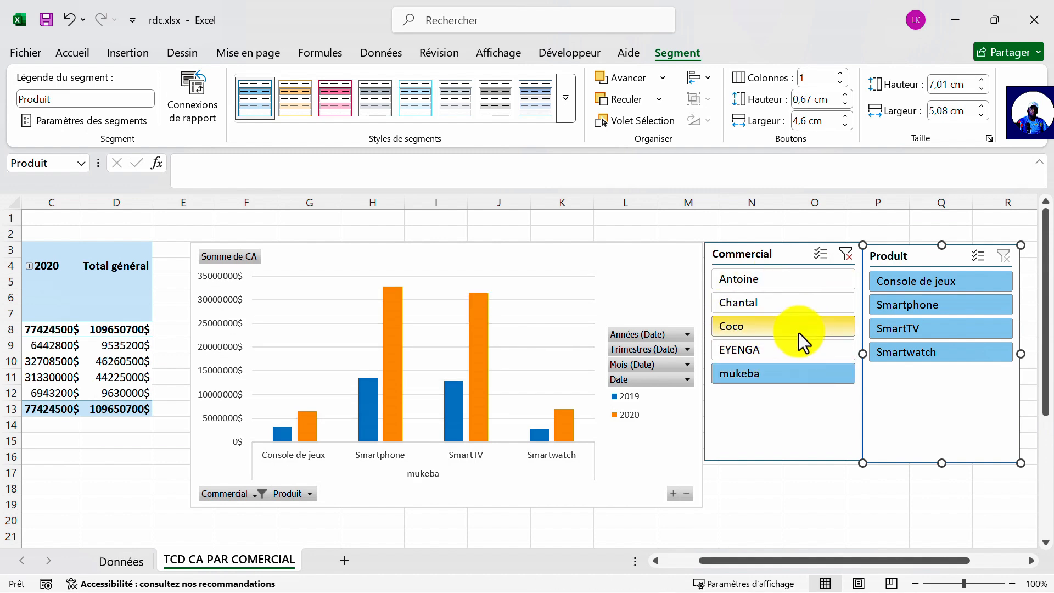
{"action": "left_click", "coordinate": [844, 259]}
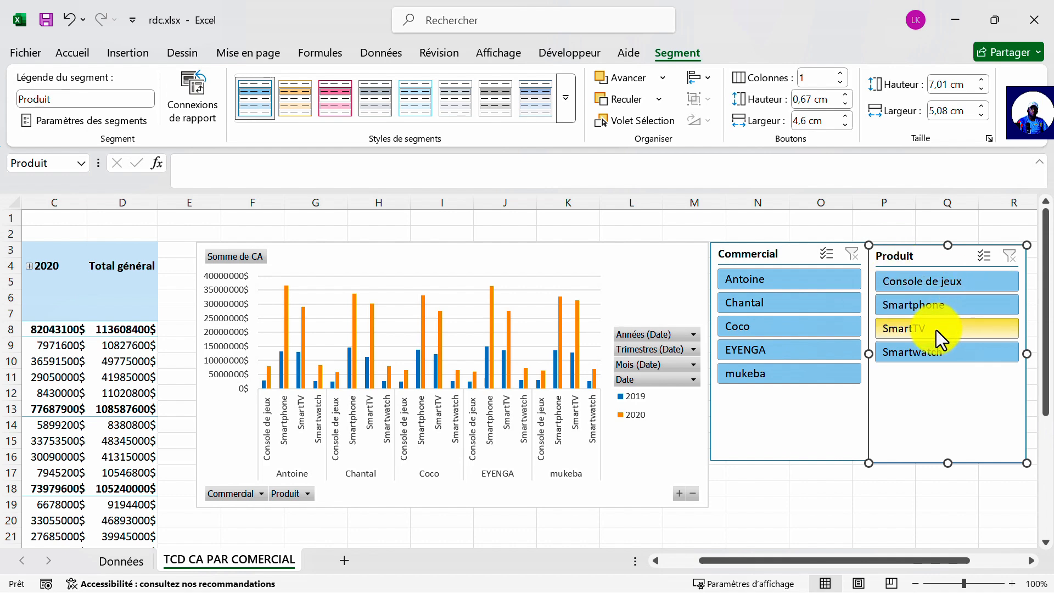
Step: Filter the pivot table and chart by product with the Produit slicer, first on Console de jeux and finally on Smartphone
{"action": "left_click", "coordinate": [940, 285]}
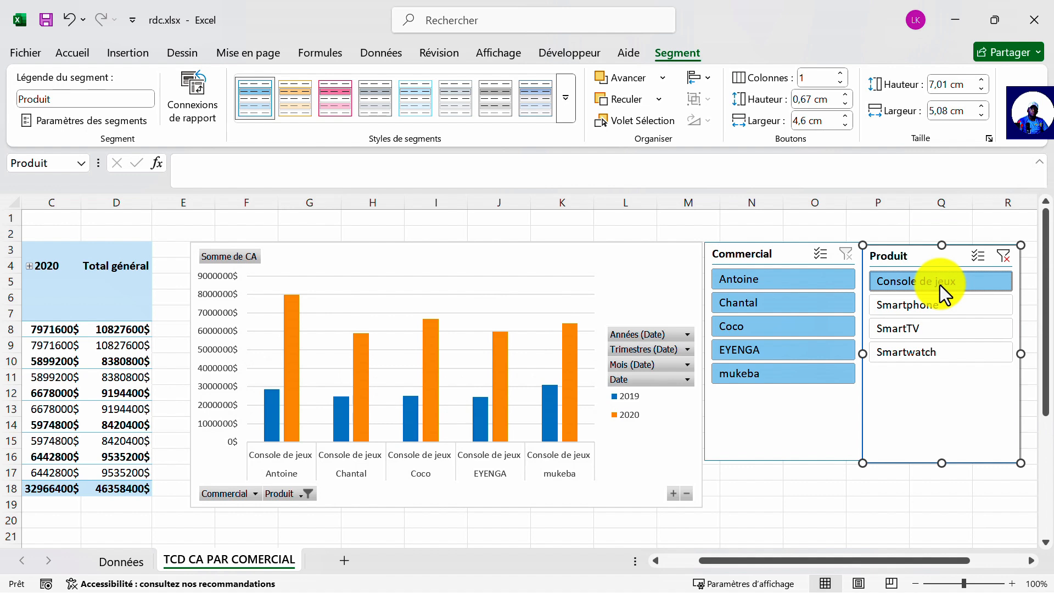
{"action": "left_click", "coordinate": [917, 314]}
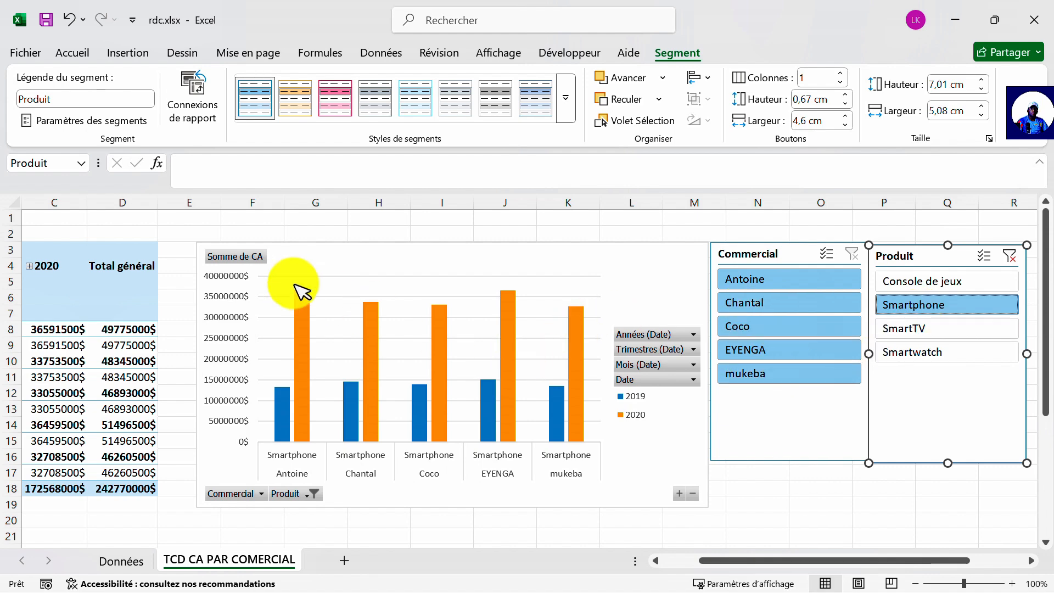
{"action": "left_click", "coordinate": [116, 363]}
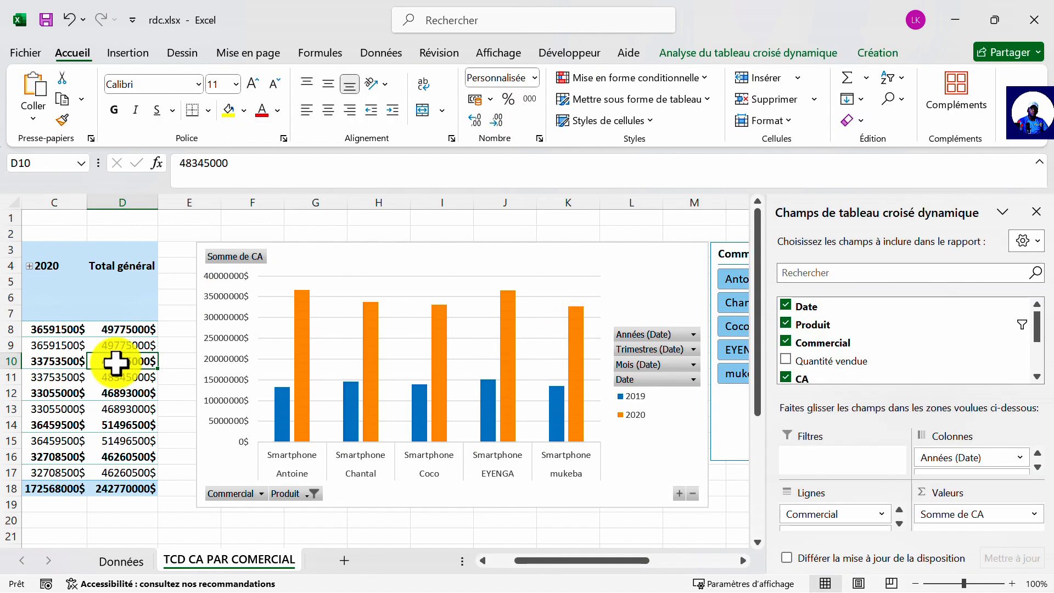
Step: Clear the Produit slicer's filter so the pivot table and chart cover every product
{"action": "left_click", "coordinate": [667, 425]}
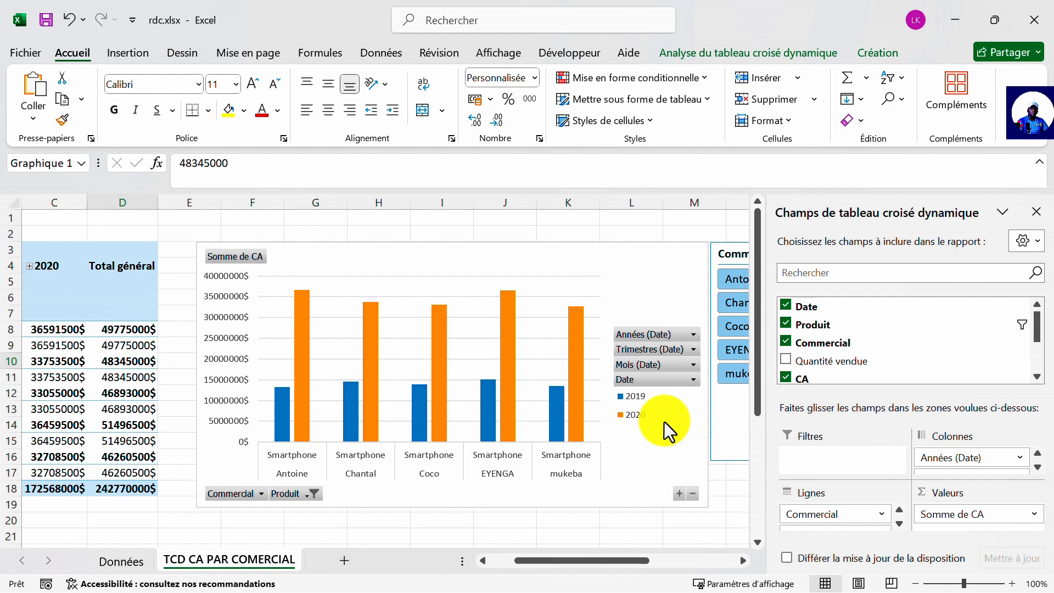
{"action": "left_click", "coordinate": [726, 472]}
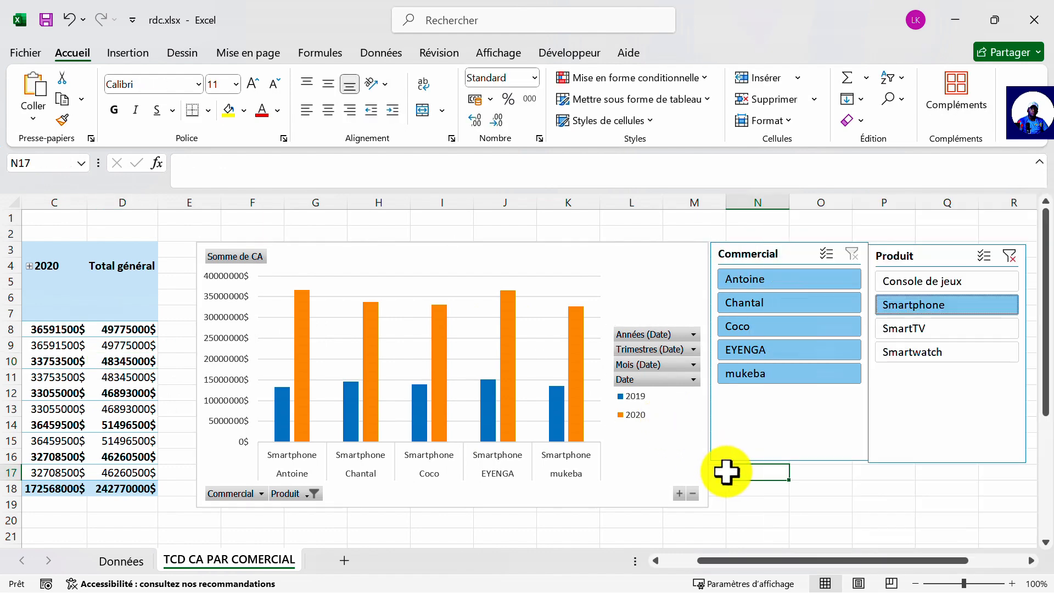
{"action": "left_click", "coordinate": [1012, 254]}
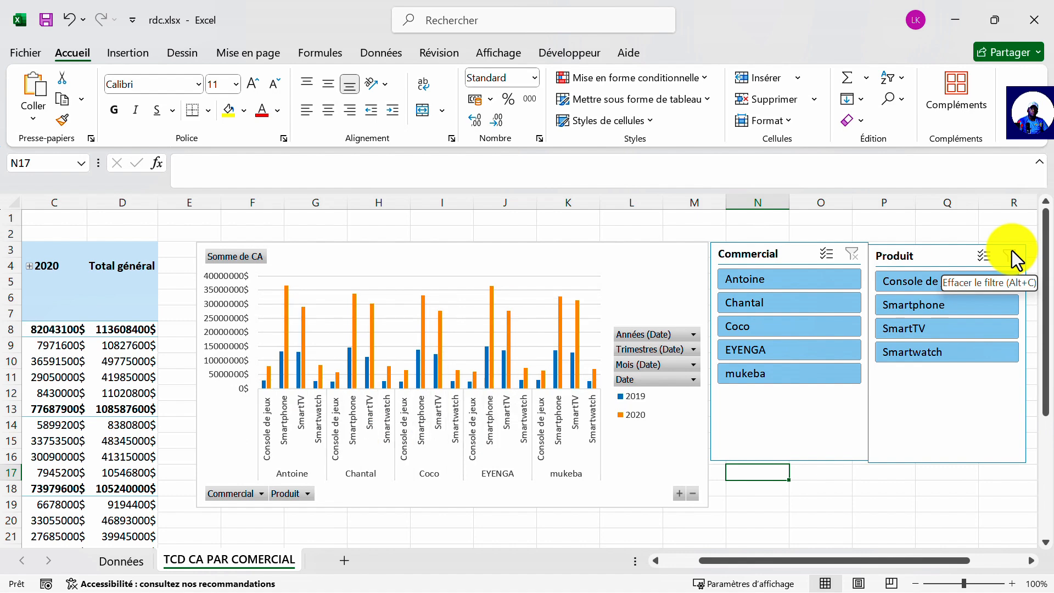
Step: Insert a timeline based on the Date field for the pivot table
{"action": "scroll", "coordinate": [125, 417], "scroll_direction": "left", "scroll_amount": 1}
{"action": "scroll", "coordinate": [124, 415], "scroll_direction": "left", "scroll_amount": 2}
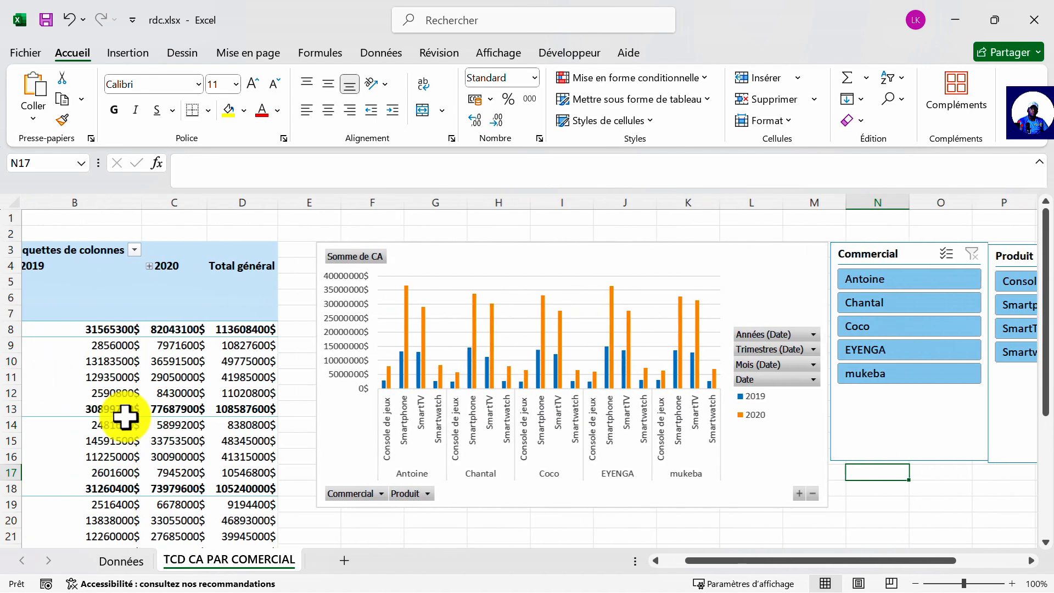
{"action": "left_click", "coordinate": [172, 394]}
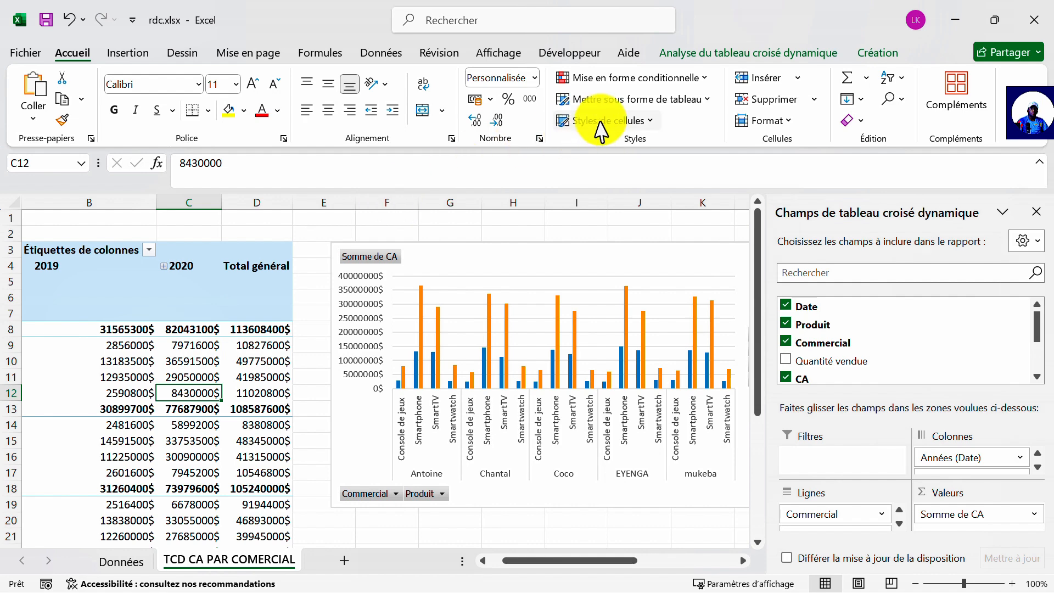
{"action": "left_click", "coordinate": [669, 58]}
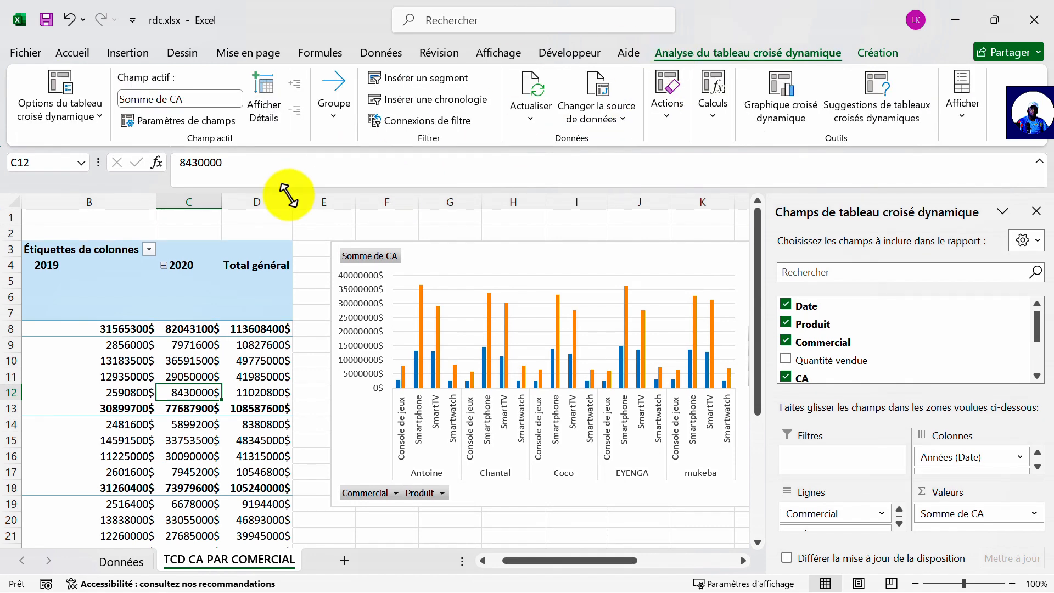
{"action": "left_click", "coordinate": [440, 100]}
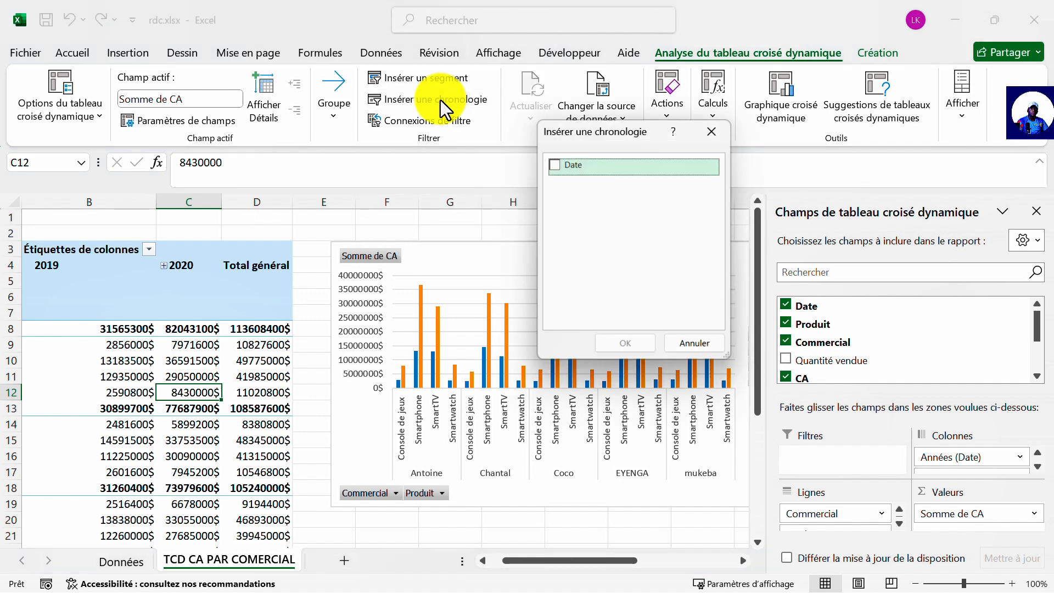
{"action": "left_click", "coordinate": [579, 172]}
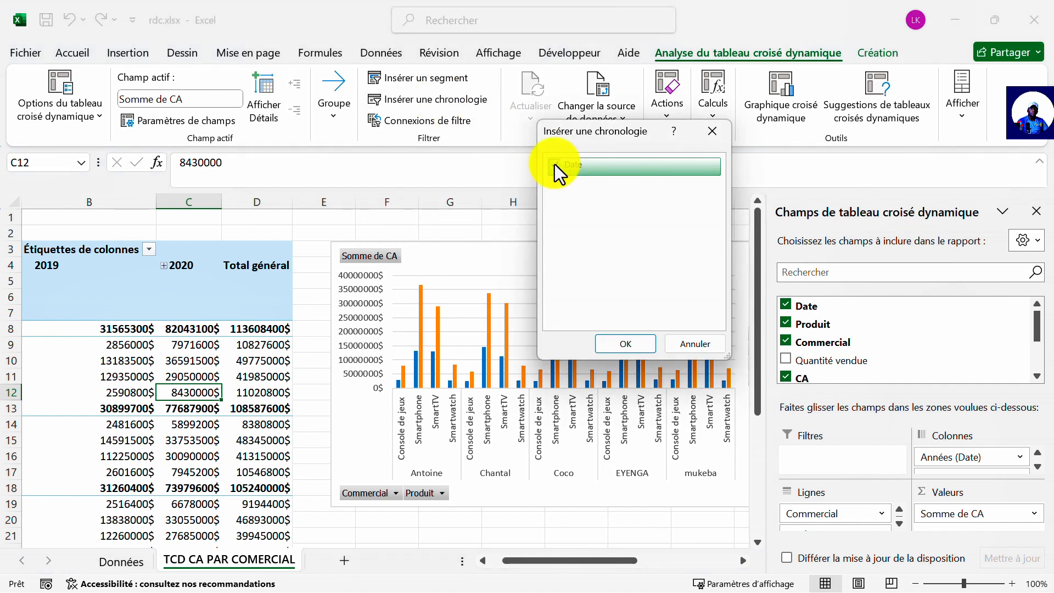
{"action": "left_click", "coordinate": [625, 345]}
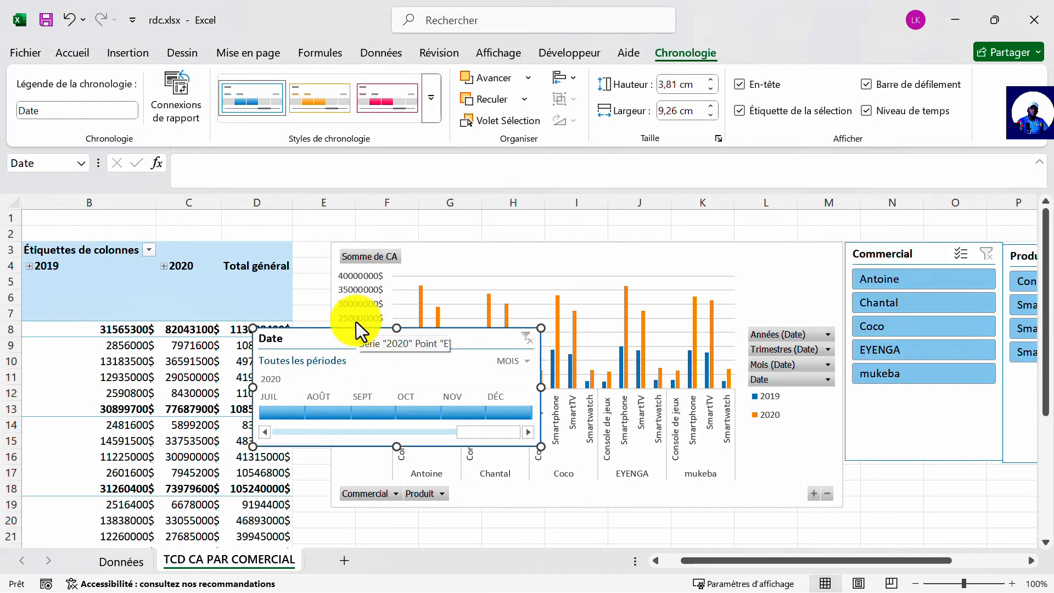
Step: Place the Date timeline beside the pivot chart, just below the Commercial and Produit slicer entries
{"action": "left_click_drag", "start_coordinate": [360, 329], "coordinate": [957, 403]}
{"action": "scroll", "coordinate": [955, 402], "scroll_direction": "left", "scroll_amount": 1}
{"action": "scroll", "coordinate": [953, 402], "scroll_direction": "right", "scroll_amount": 4}
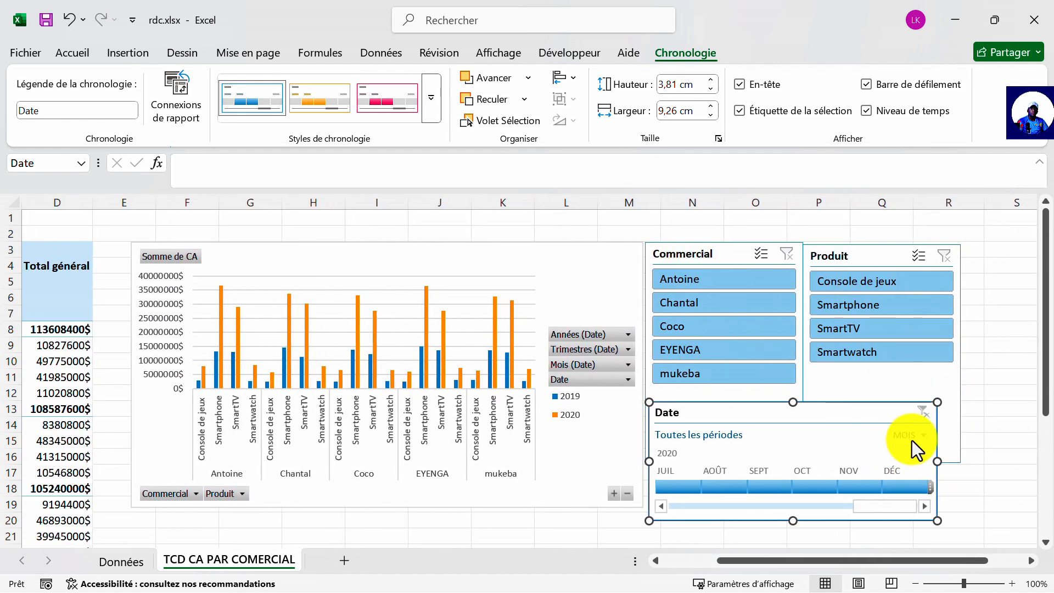
Step: Switch the Date timeline's time level to TRIMESTRES, to MOIS and finally to ANNÉES
{"action": "left_click", "coordinate": [911, 436]}
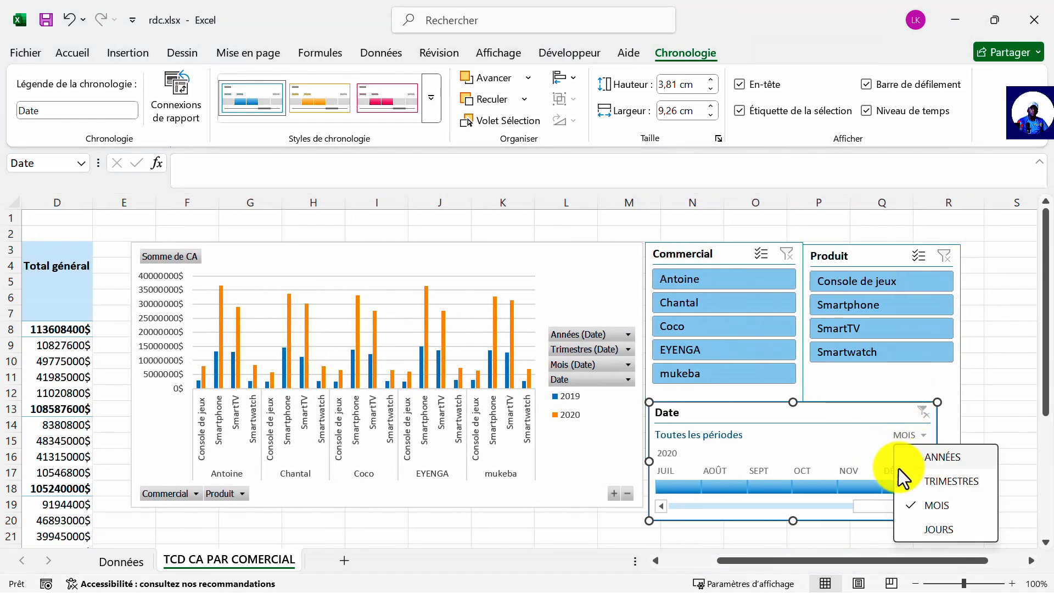
{"action": "left_click", "coordinate": [932, 475]}
{"action": "left_click", "coordinate": [920, 442]}
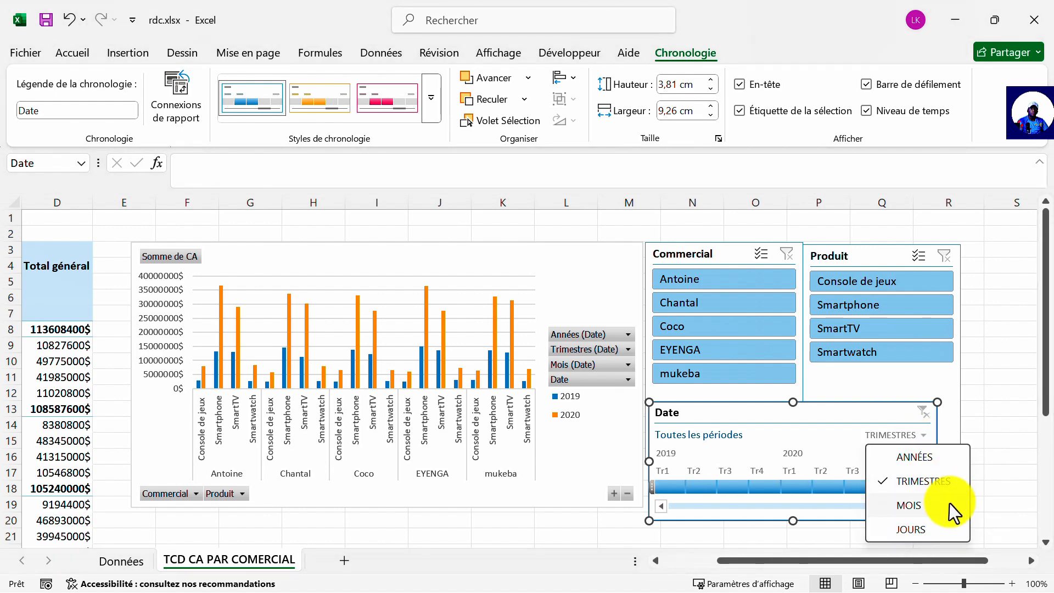
{"action": "left_click", "coordinate": [949, 513]}
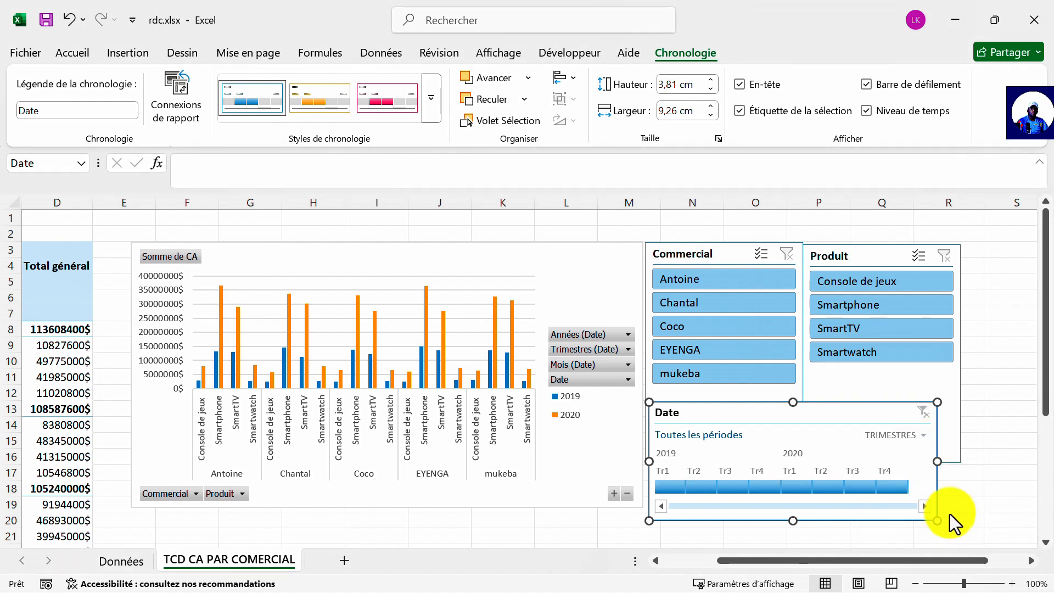
{"action": "left_click", "coordinate": [922, 442]}
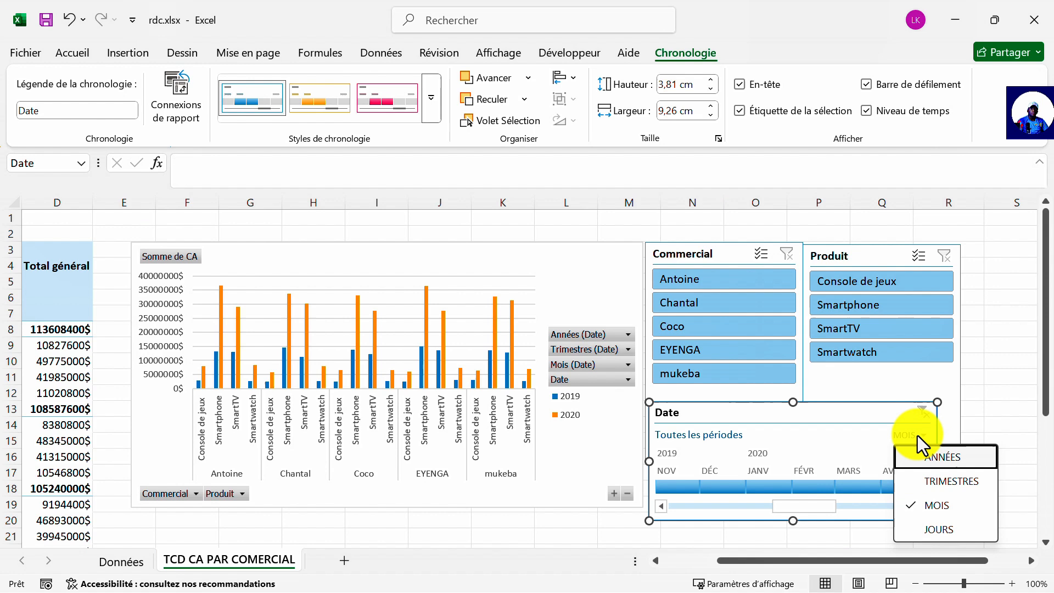
{"action": "left_click", "coordinate": [933, 461]}
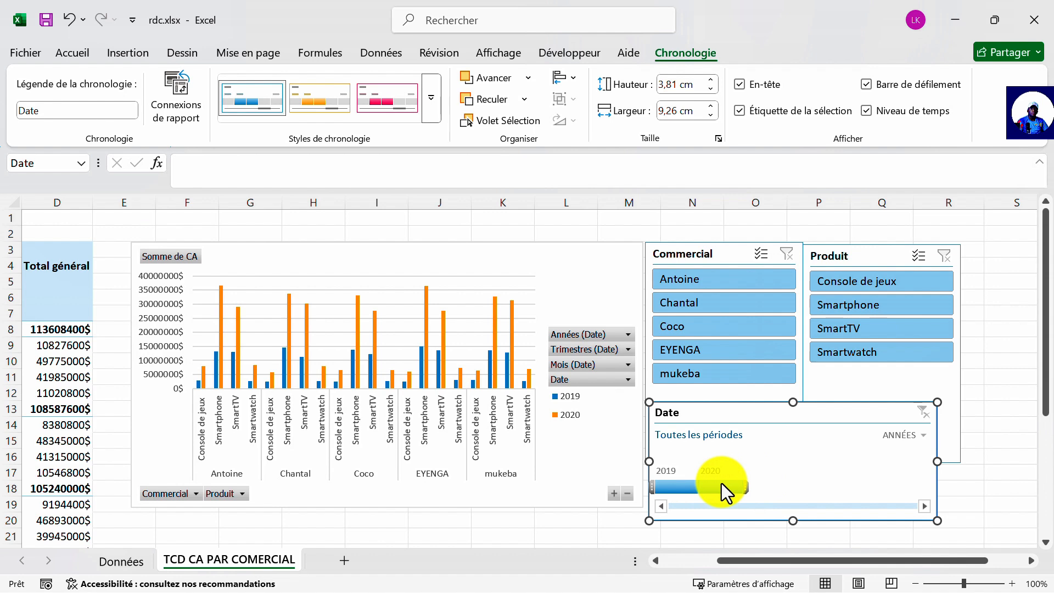
Step: Filter the pivot table and chart by year with the Date timeline, first on 2019 and finally on 2020
{"action": "left_click", "coordinate": [675, 486]}
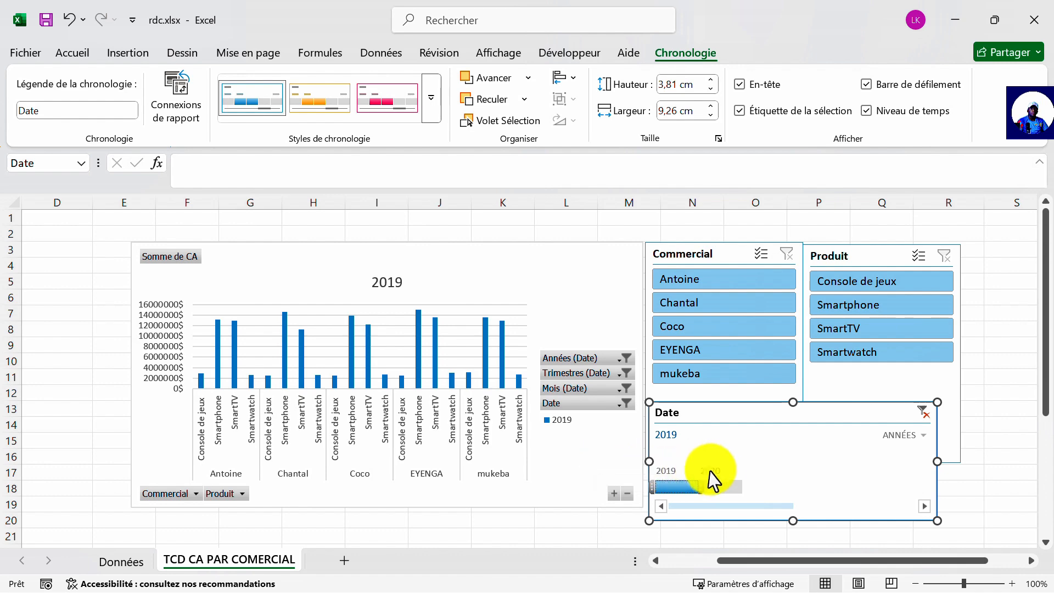
{"action": "left_click", "coordinate": [719, 486]}
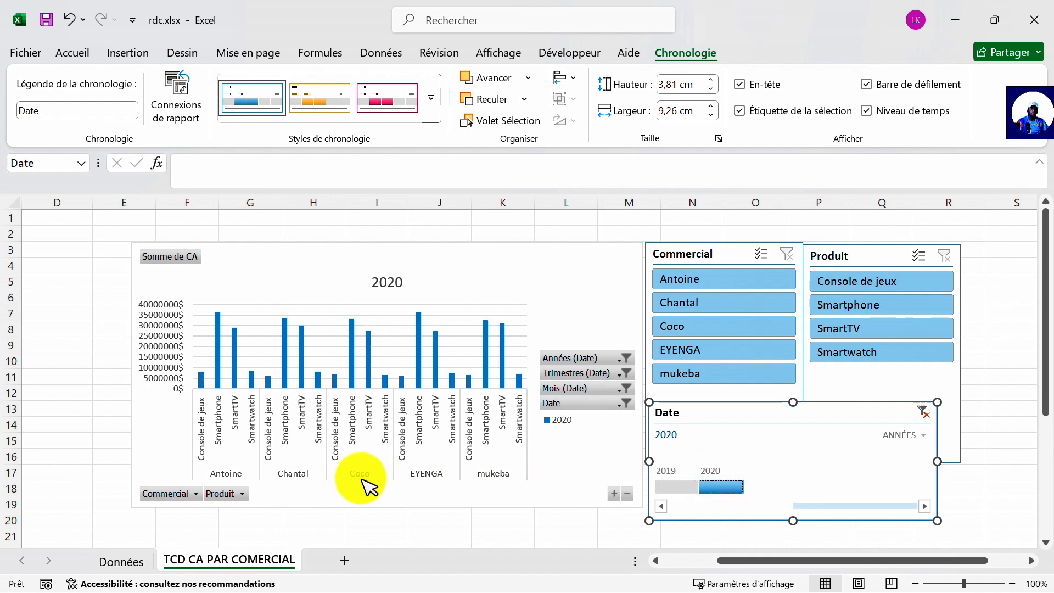
{"action": "scroll", "coordinate": [359, 484], "scroll_direction": "left", "scroll_amount": 3}
{"action": "scroll", "coordinate": [361, 479], "scroll_direction": "right", "scroll_amount": 6}
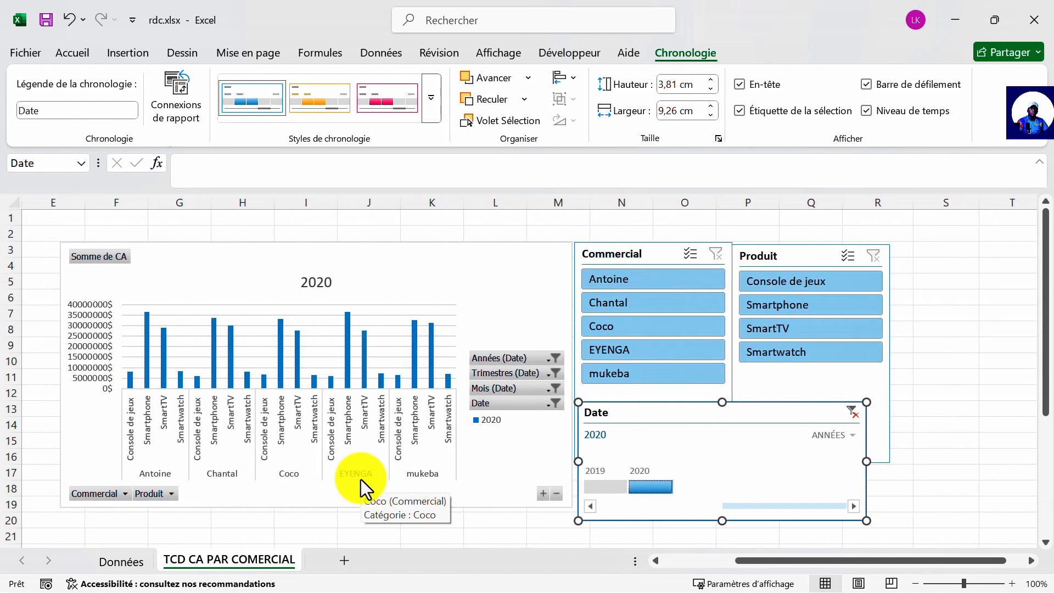
{"action": "scroll", "coordinate": [360, 479], "scroll_direction": "right", "scroll_amount": 3}
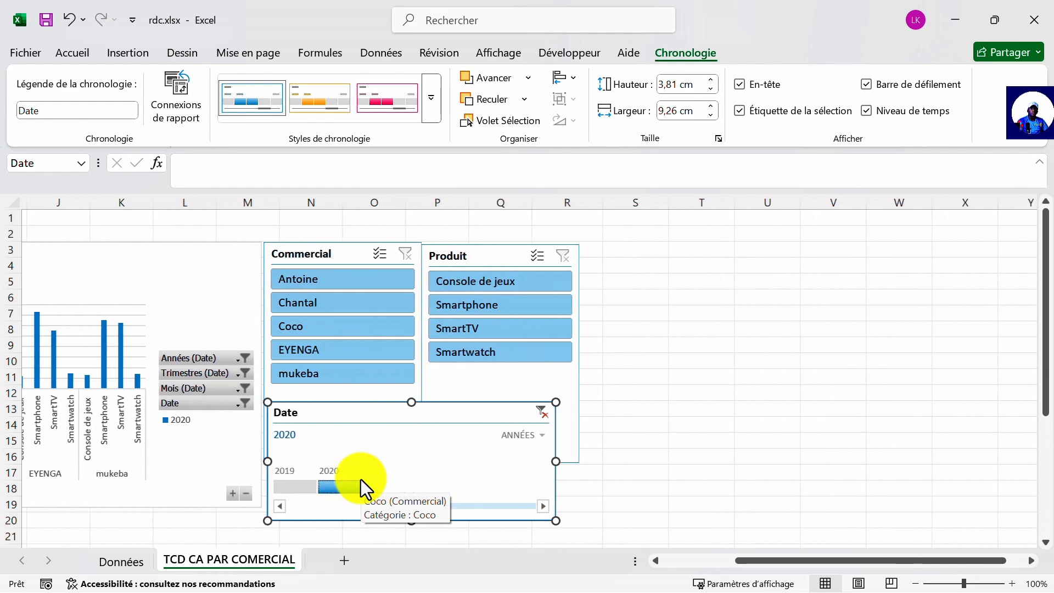
{"action": "scroll", "coordinate": [360, 479], "scroll_direction": "left", "scroll_amount": 6}
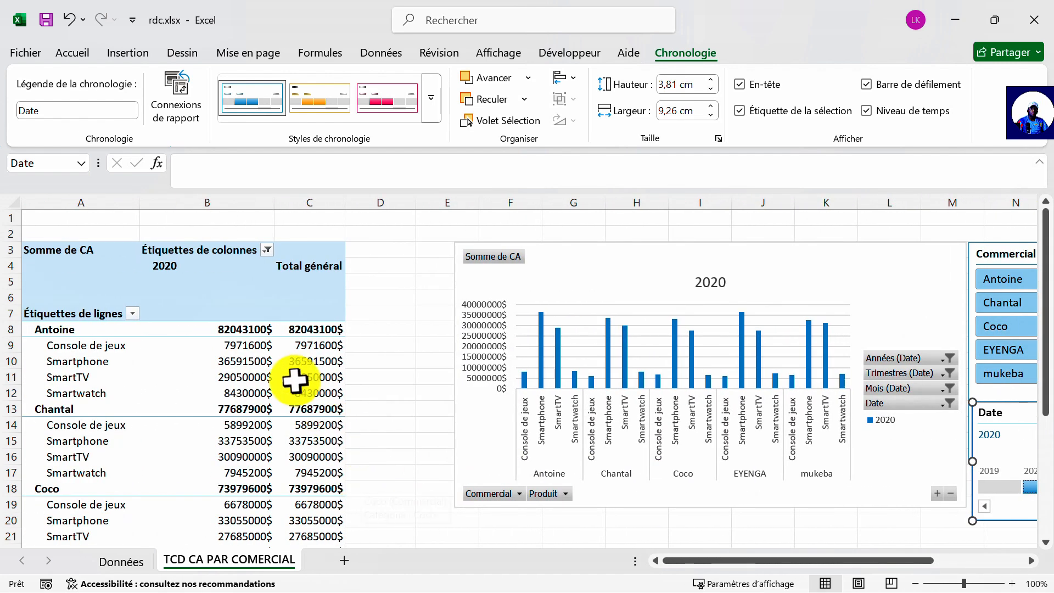
Step: Add the CA field a second time to the pivot table's values
{"action": "left_click", "coordinate": [291, 378]}
{"action": "scroll", "coordinate": [294, 382], "scroll_direction": "right", "scroll_amount": 2}
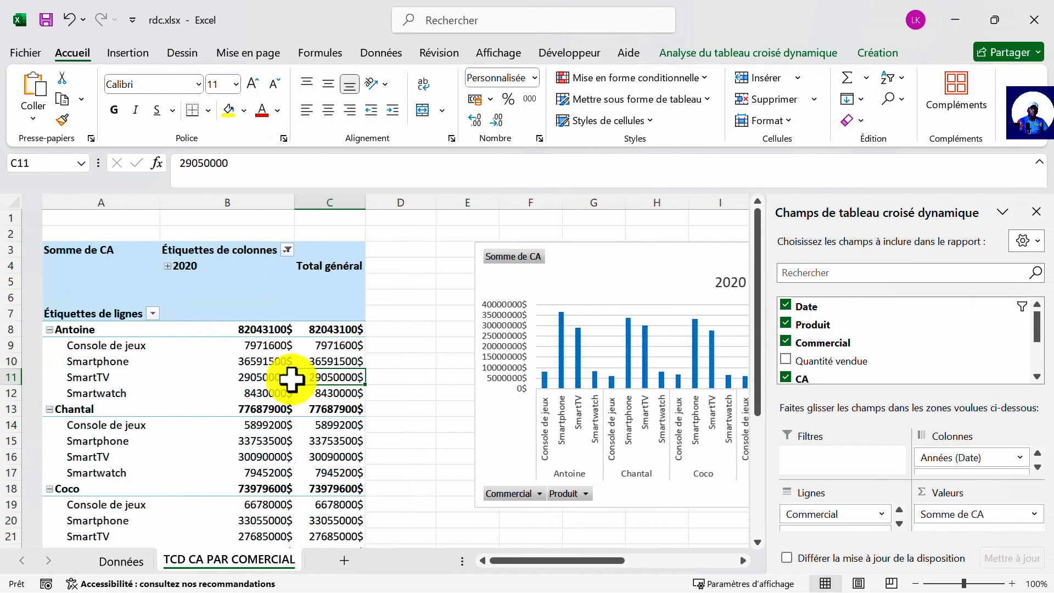
{"action": "scroll", "coordinate": [395, 394], "scroll_direction": "right", "scroll_amount": 1}
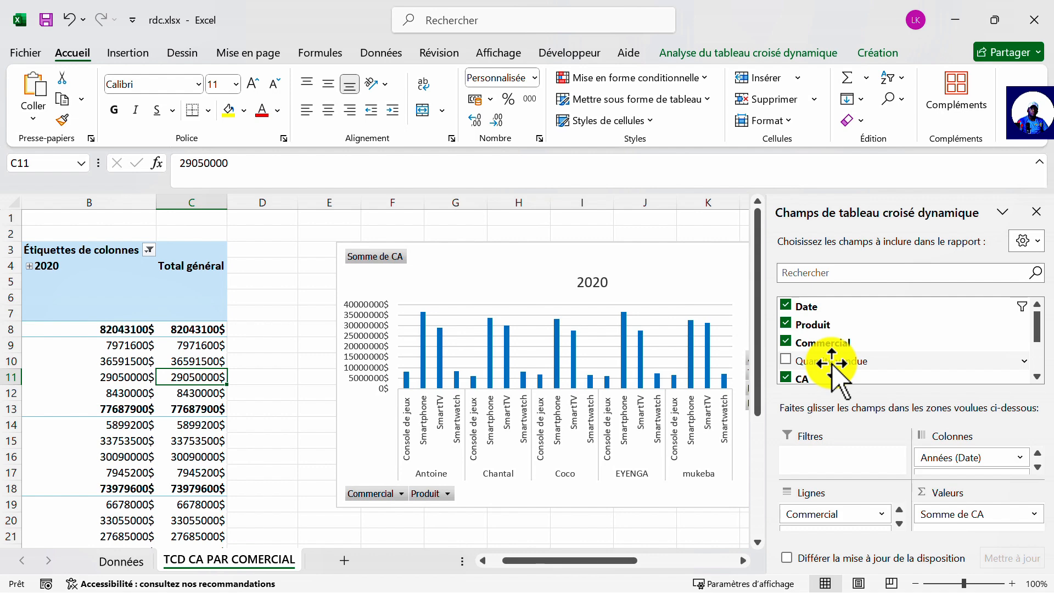
{"action": "left_click_drag", "start_coordinate": [823, 382], "coordinate": [946, 524]}
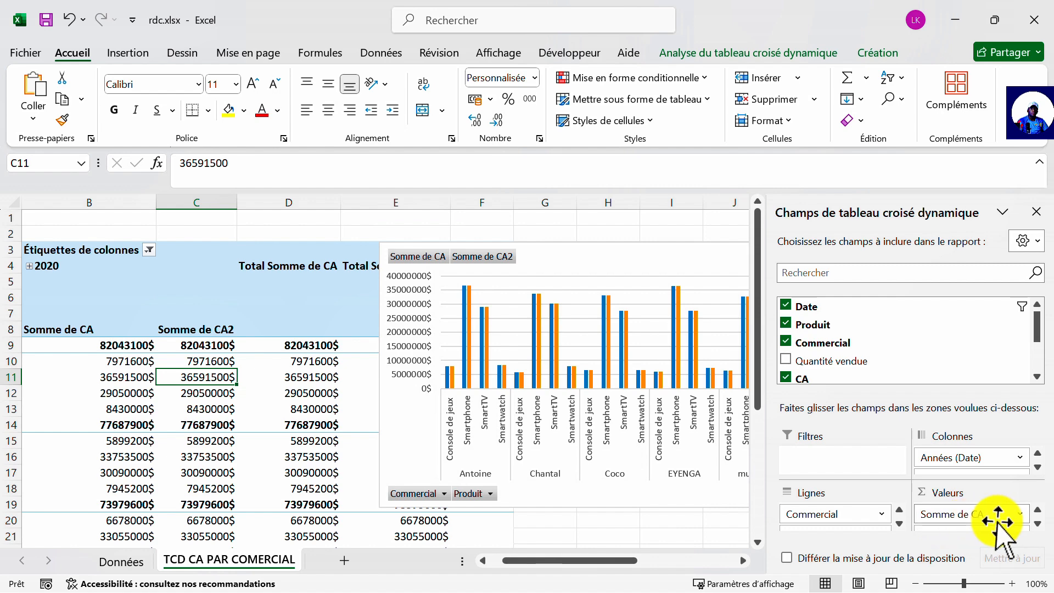
Step: Summarize the second CA value field, Somme de CA2, by Moyenne instead of Somme
{"action": "left_click", "coordinate": [1038, 524]}
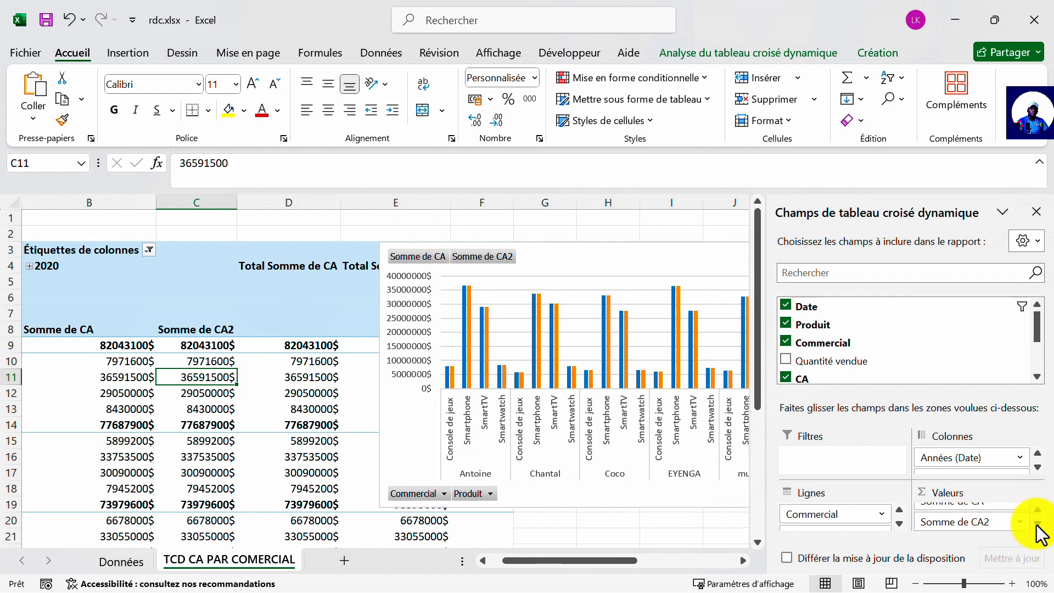
{"action": "left_click", "coordinate": [1019, 522]}
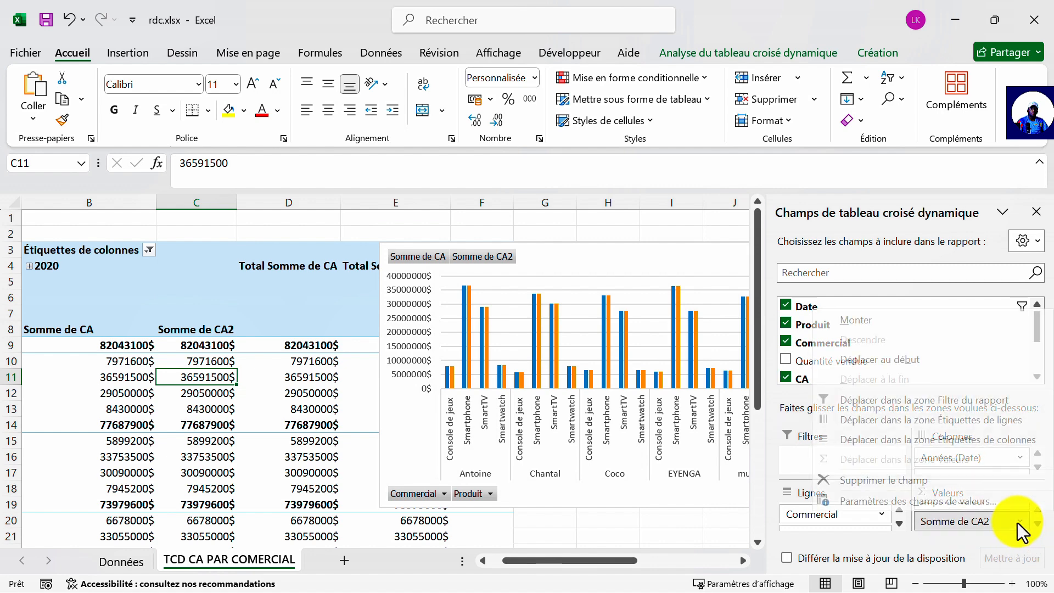
{"action": "left_click", "coordinate": [920, 505]}
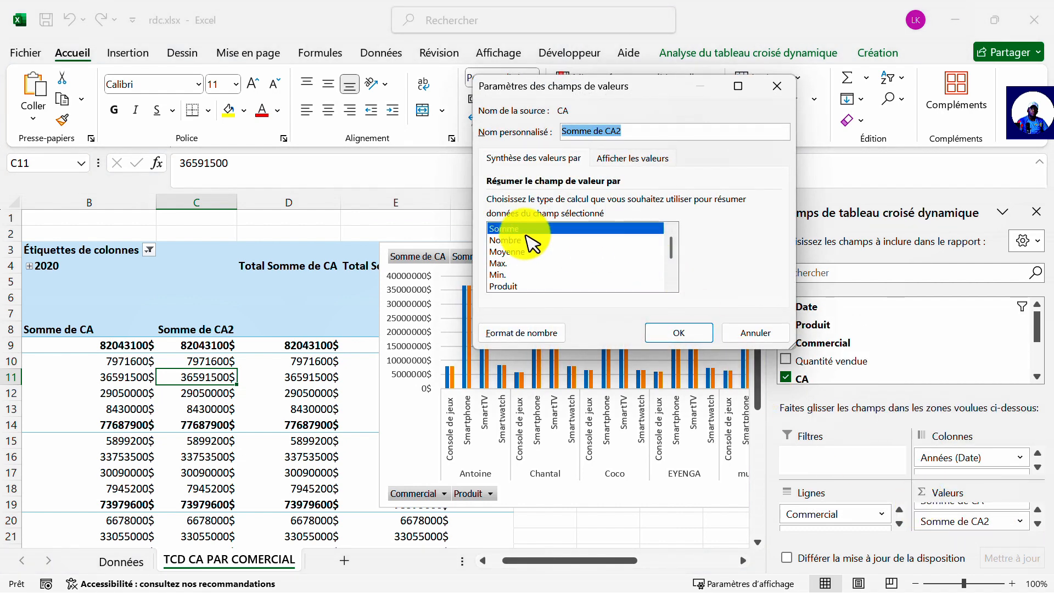
{"action": "left_click", "coordinate": [517, 252]}
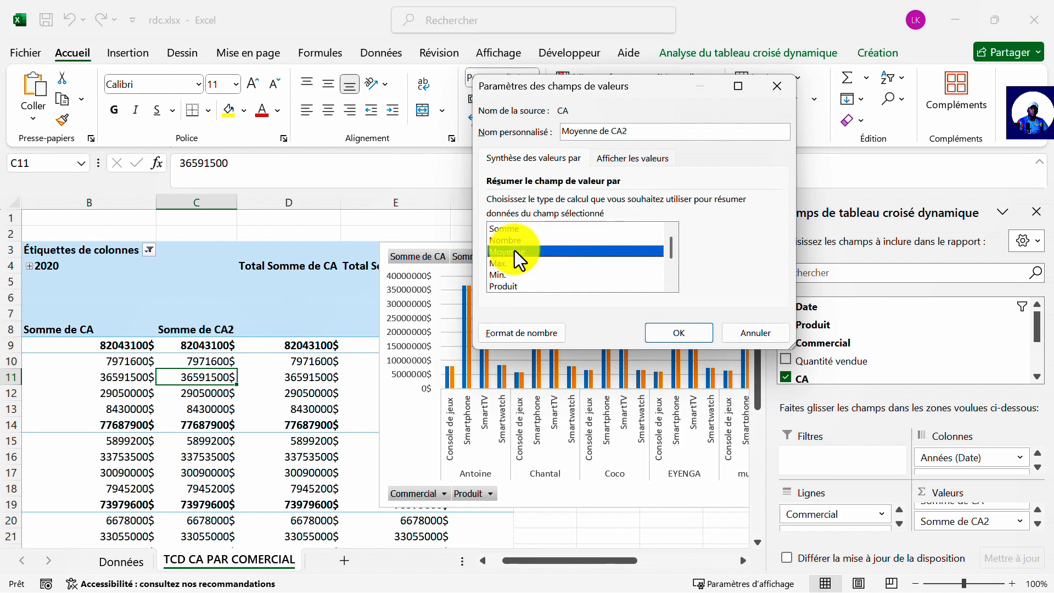
{"action": "left_click", "coordinate": [664, 341]}
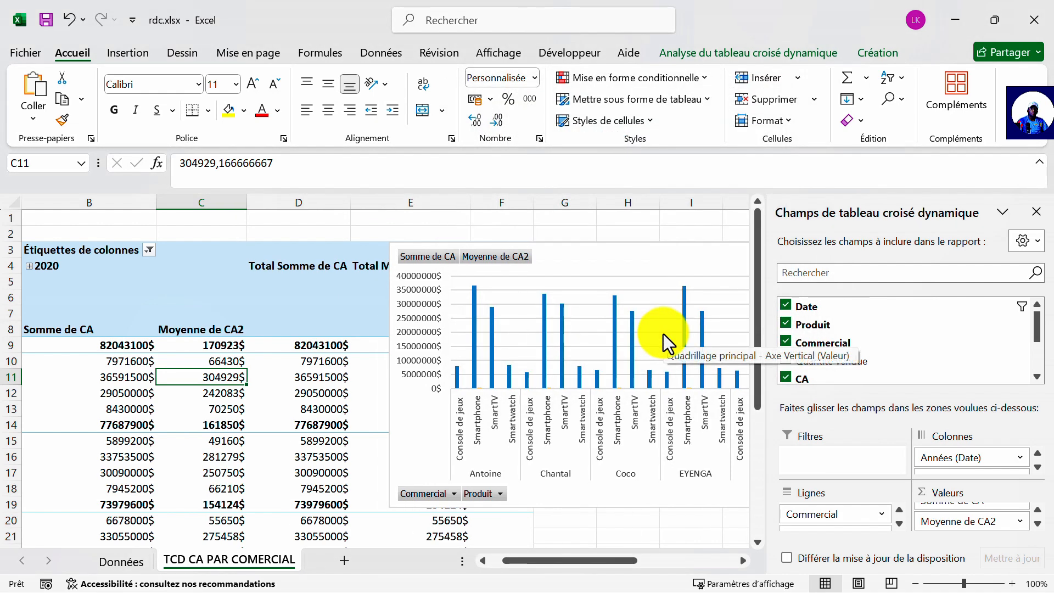
Step: Examine the sum and average CA columns of the pivot table for each salesperson and product, down to the grand total
{"action": "scroll", "coordinate": [203, 331], "scroll_direction": "left", "scroll_amount": 2}
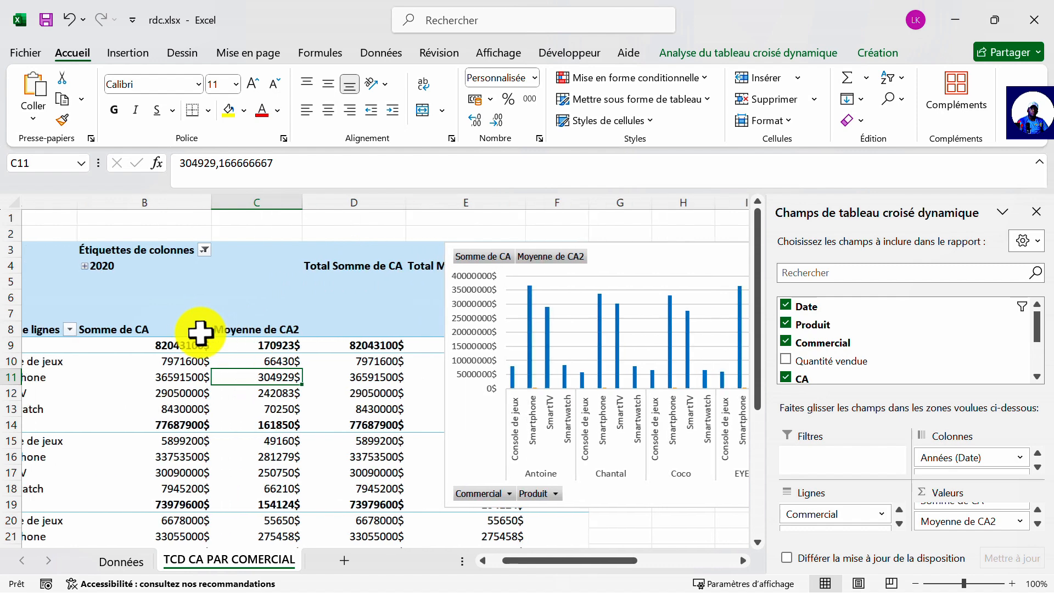
{"action": "scroll", "coordinate": [200, 332], "scroll_direction": "right", "scroll_amount": 2}
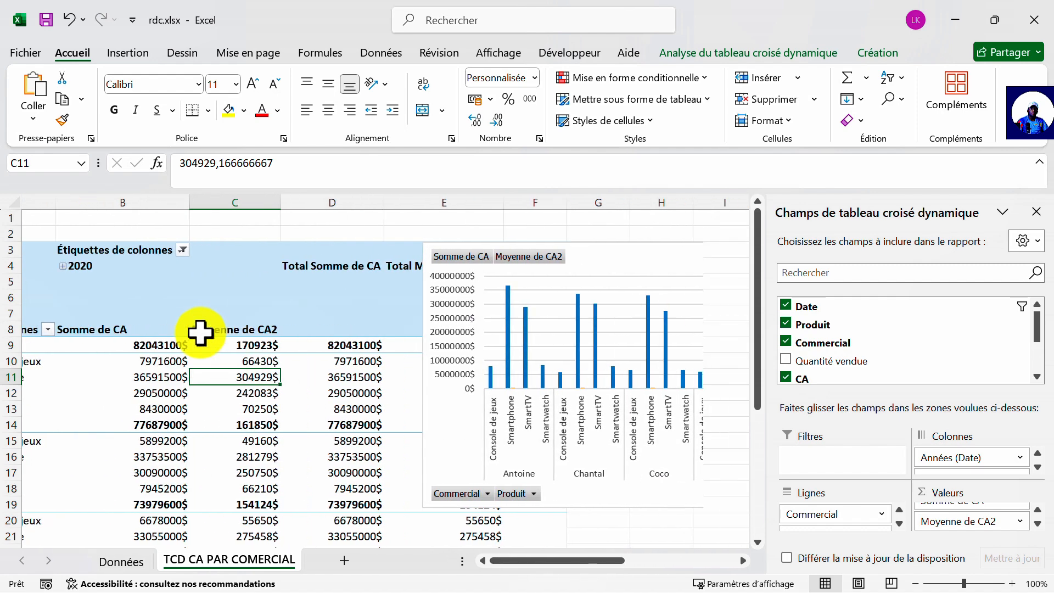
{"action": "scroll", "coordinate": [258, 331], "scroll_direction": "left", "scroll_amount": 1}
{"action": "scroll", "coordinate": [172, 335], "scroll_direction": "left", "scroll_amount": 1}
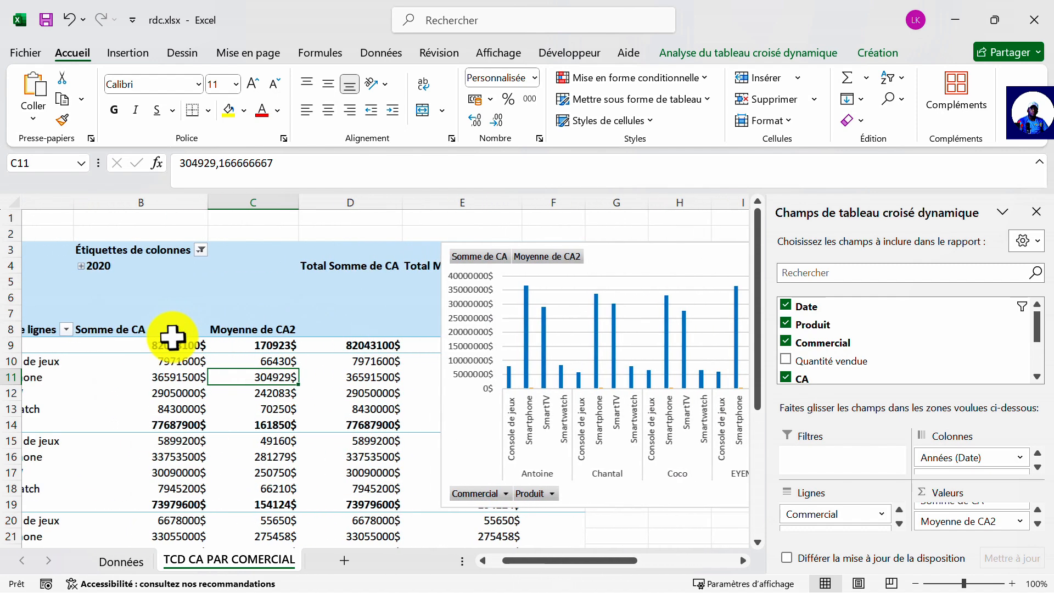
{"action": "scroll", "coordinate": [172, 336], "scroll_direction": "left", "scroll_amount": 1}
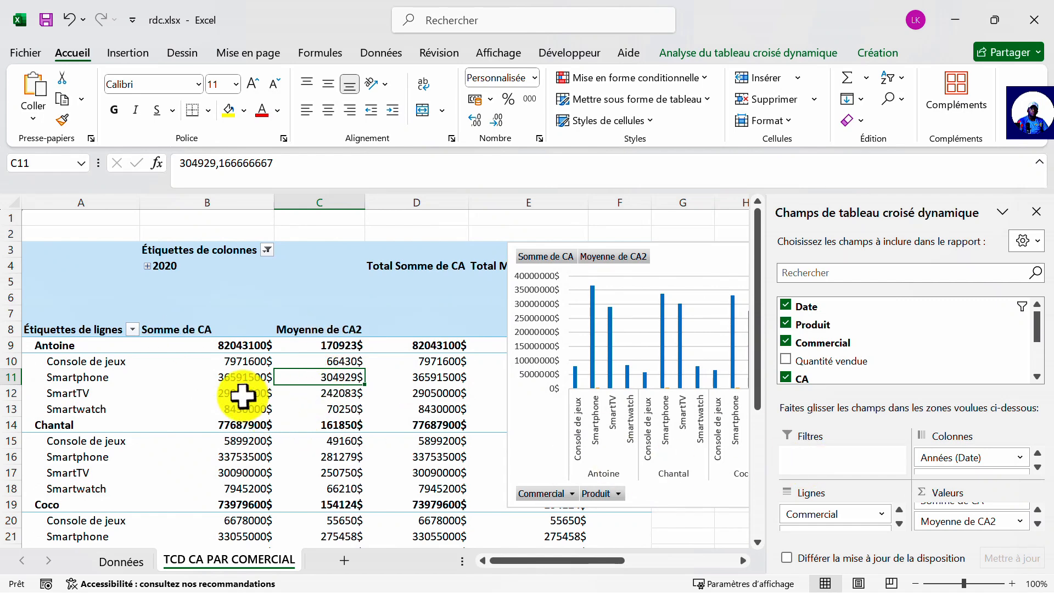
{"action": "scroll", "coordinate": [243, 396], "scroll_direction": "down", "scroll_amount": 2}
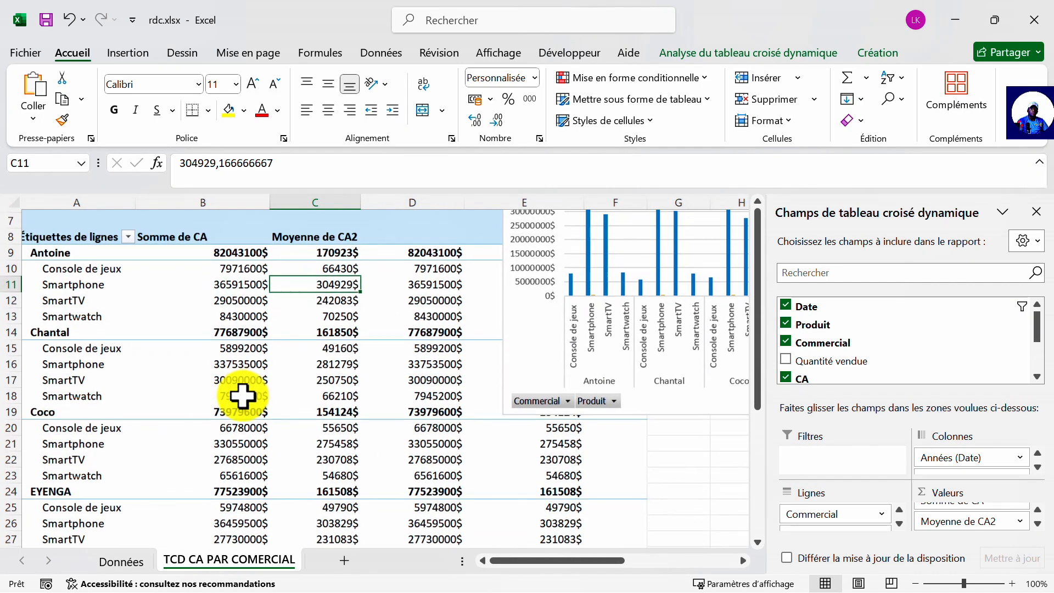
{"action": "scroll", "coordinate": [242, 395], "scroll_direction": "up", "scroll_amount": 2}
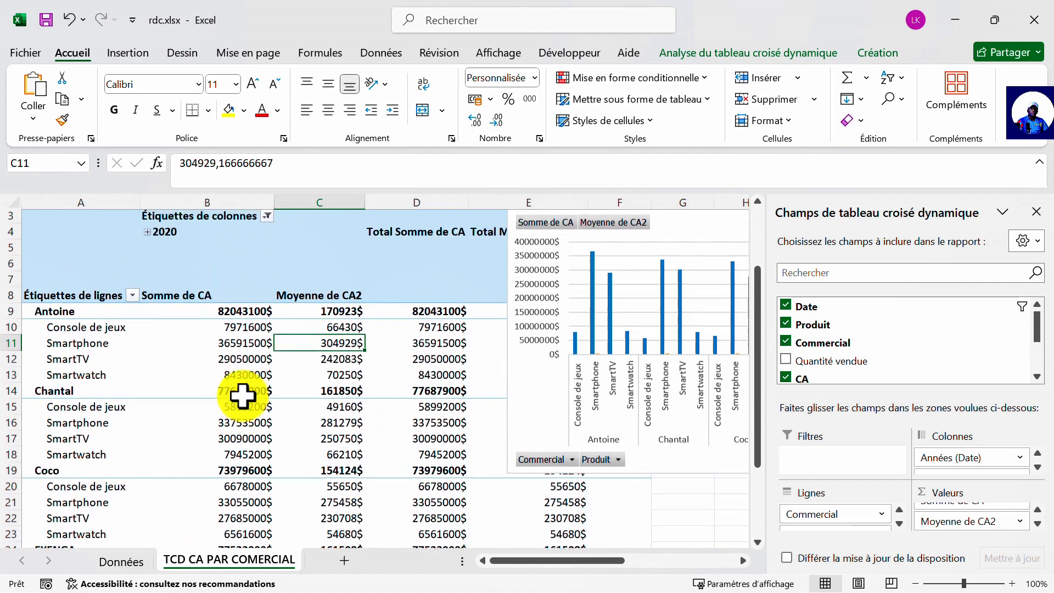
{"action": "scroll", "coordinate": [243, 395], "scroll_direction": "down", "scroll_amount": 8}
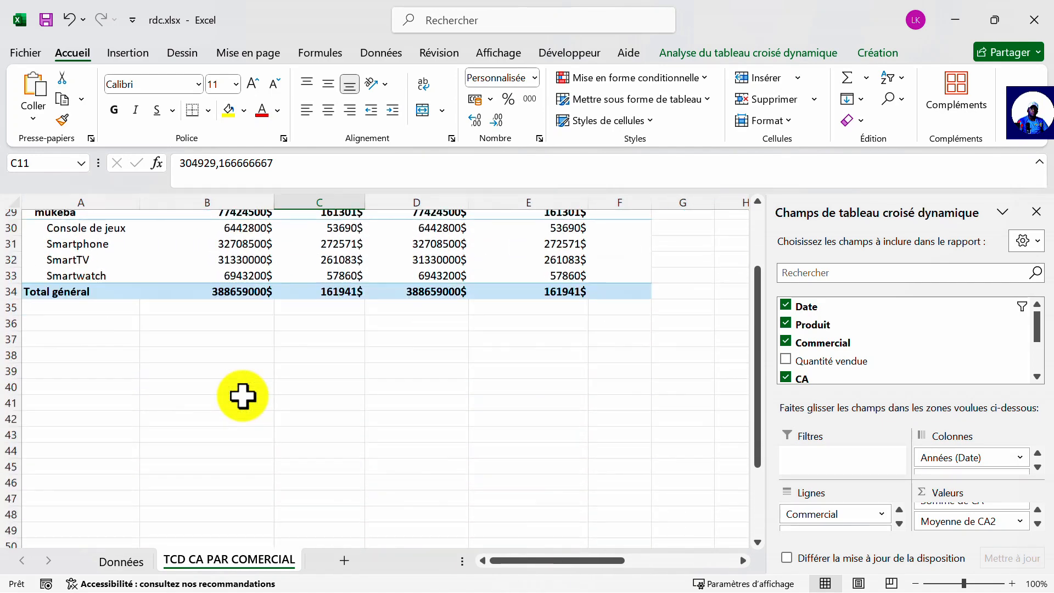
{"action": "scroll", "coordinate": [243, 395], "scroll_direction": "up", "scroll_amount": 1}
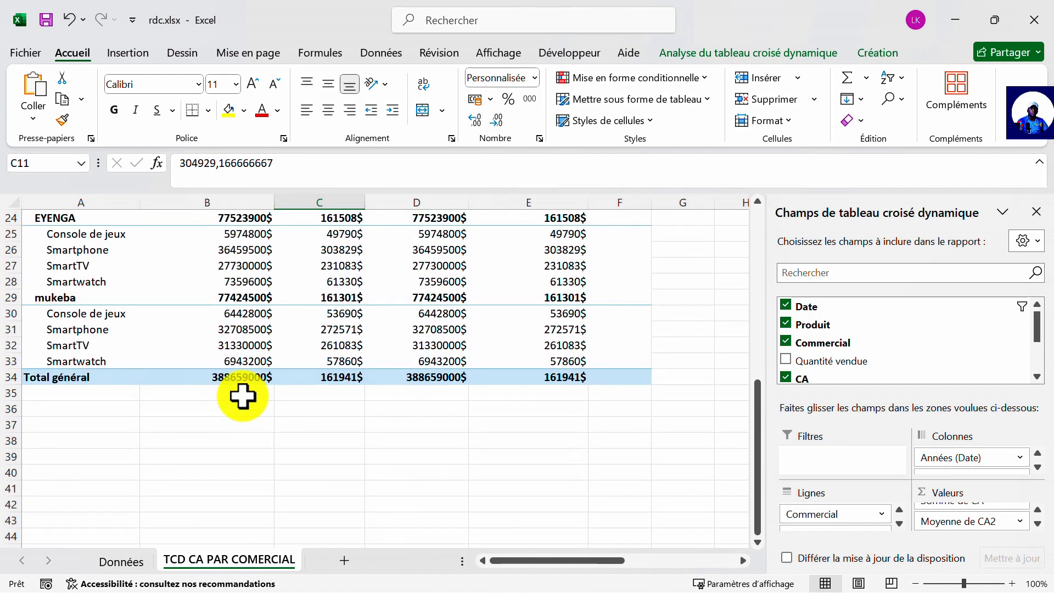
{"action": "scroll", "coordinate": [242, 395], "scroll_direction": "up", "scroll_amount": 1}
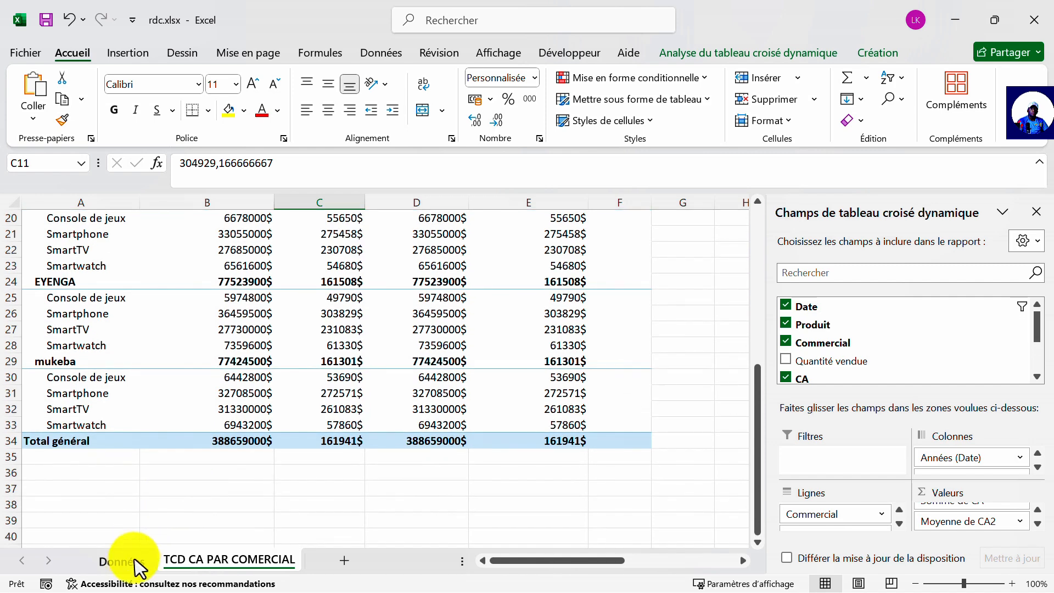
Step: Review the source rows on the Données sheet and return to the pivot table on the TCD CA PAR COMERCIAL sheet
{"action": "left_click", "coordinate": [129, 565]}
{"action": "scroll", "coordinate": [353, 419], "scroll_direction": "up", "scroll_amount": 3}
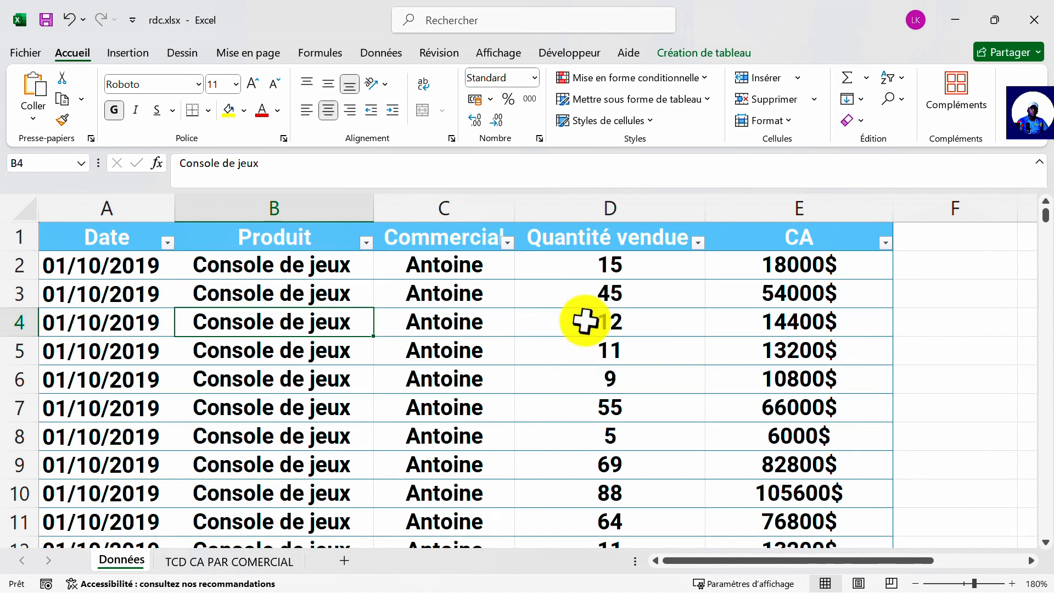
{"action": "left_click", "coordinate": [192, 570]}
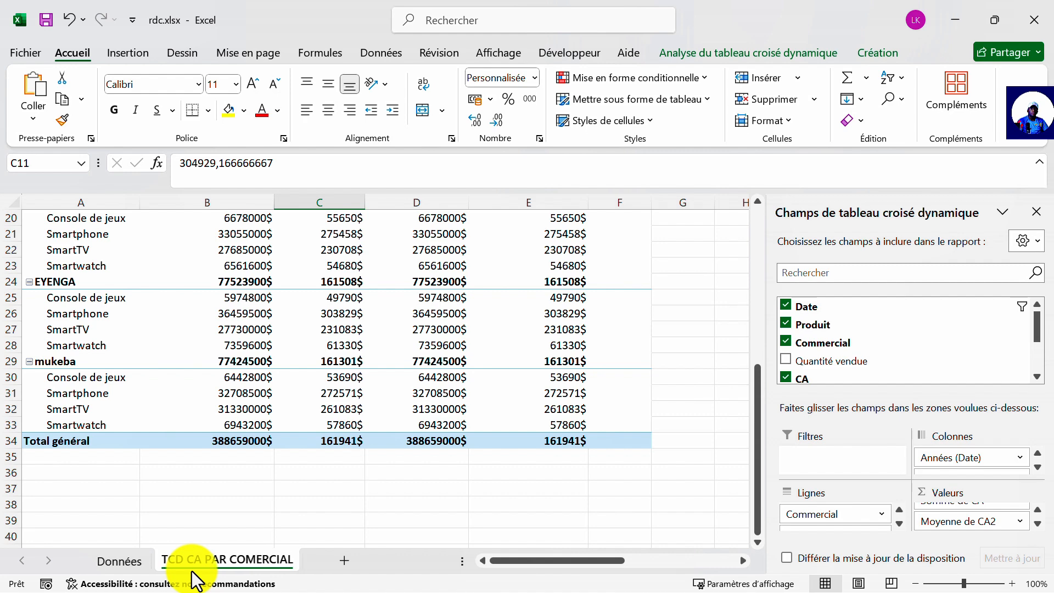
{"action": "scroll", "coordinate": [220, 425], "scroll_direction": "up", "scroll_amount": 5}
{"action": "scroll", "coordinate": [221, 424], "scroll_direction": "up", "scroll_amount": 1}
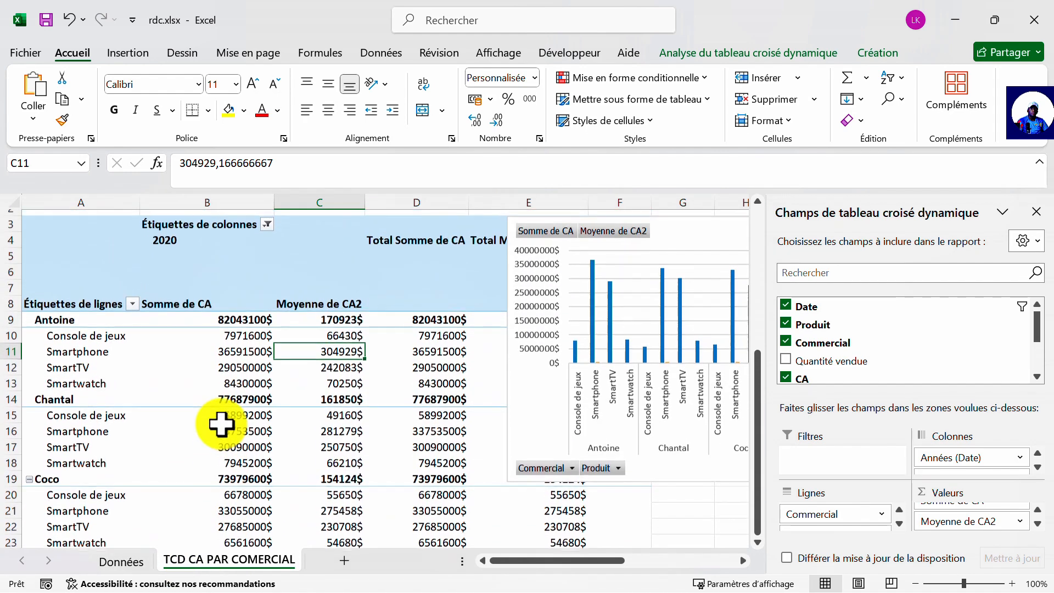